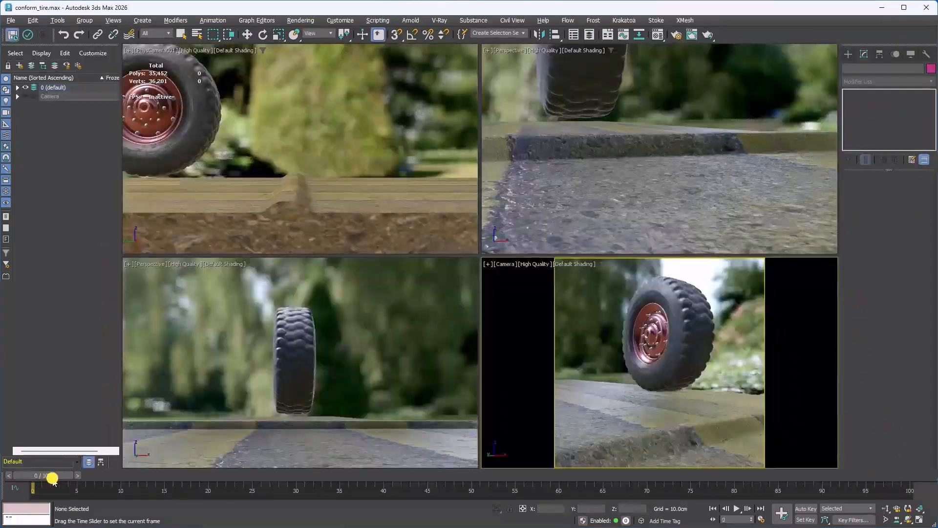
Step: Preview the rolling wheel animation and add a Vol. Select modifier to the wheel
{"action": "left_click_drag", "start_coordinate": [51, 477], "coordinate": [218, 475]}
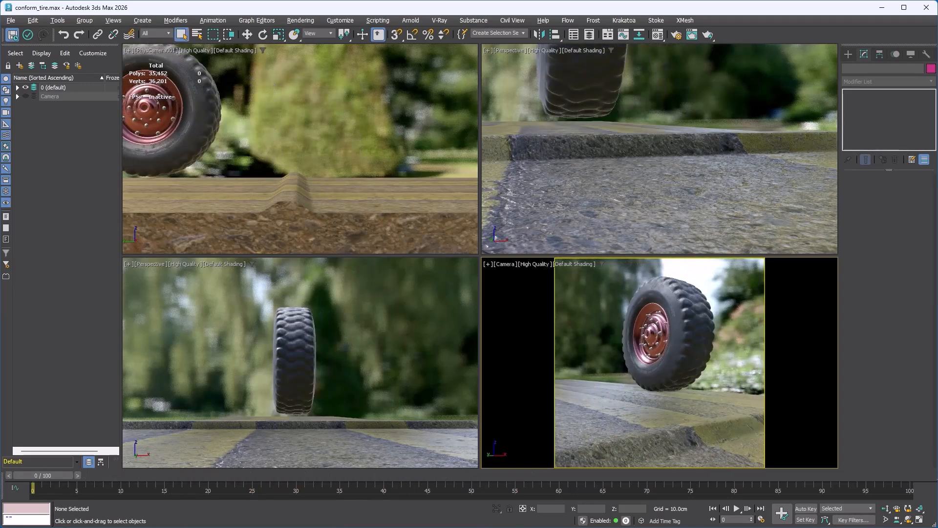
{"action": "left_click", "coordinate": [669, 337]}
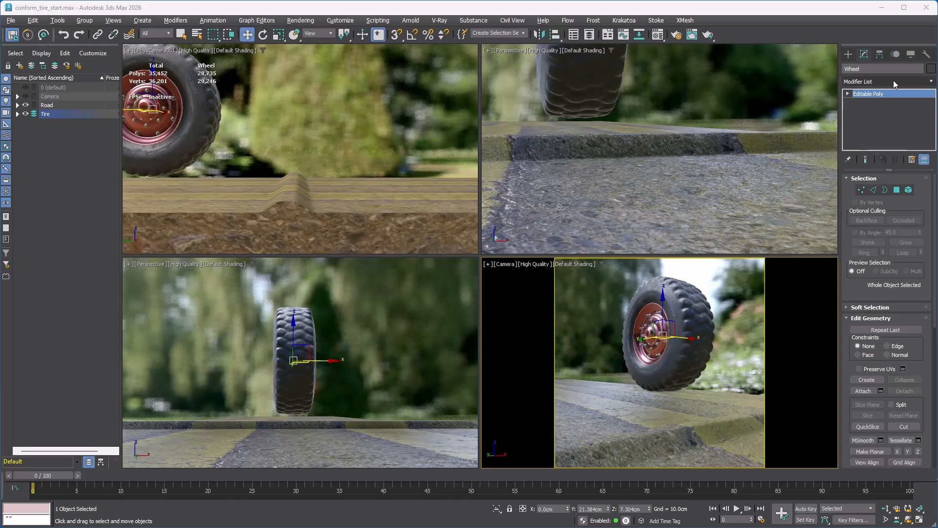
{"action": "left_click", "coordinate": [893, 81]}
{"action": "type", "text": "vol"}
{"action": "key", "text": "Return"}
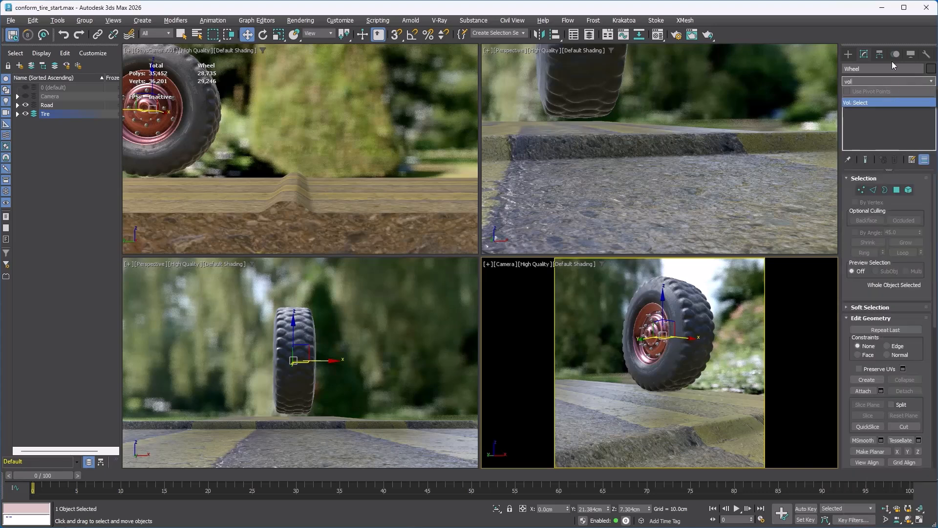
Step: Set Vol. Select to vertex level, selecting by Mesh Object with the road as the selection volume
{"action": "left_click", "coordinate": [888, 205]}
{"action": "left_click", "coordinate": [860, 329]}
{"action": "left_click", "coordinate": [895, 339]}
{"action": "left_click", "coordinate": [684, 431]}
Step: Advance the animation to frame 19 and display the side view in wireframe to check the selected tire vertices
{"action": "left_click_drag", "start_coordinate": [29, 474], "coordinate": [200, 475]}
{"action": "key", "text": "F3"}
{"action": "middle_click", "coordinate": [379, 193]}
{"action": "key", "text": "F3"}
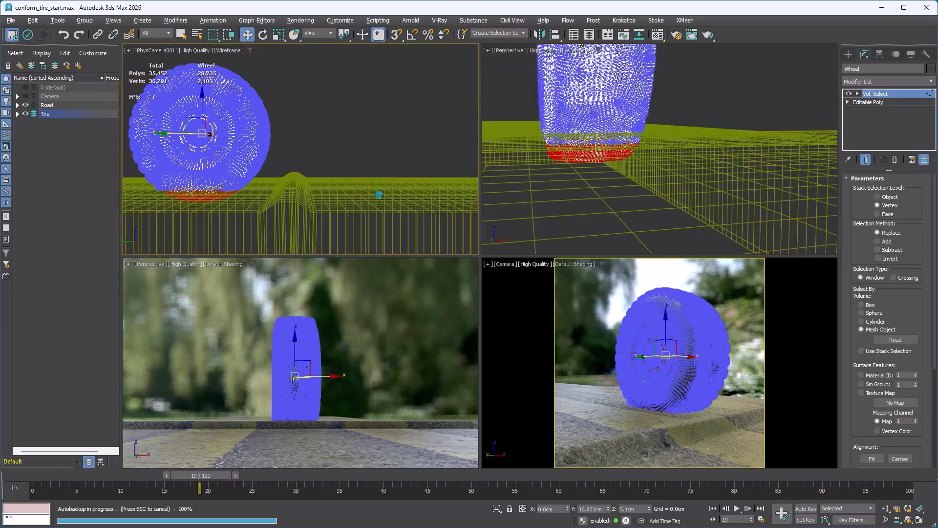
Step: Enable soft selection in Vol. Select with a falloff of 0.25 after checking the selection at further frames
{"action": "left_click_drag", "start_coordinate": [107, 477], "coordinate": [452, 508]}
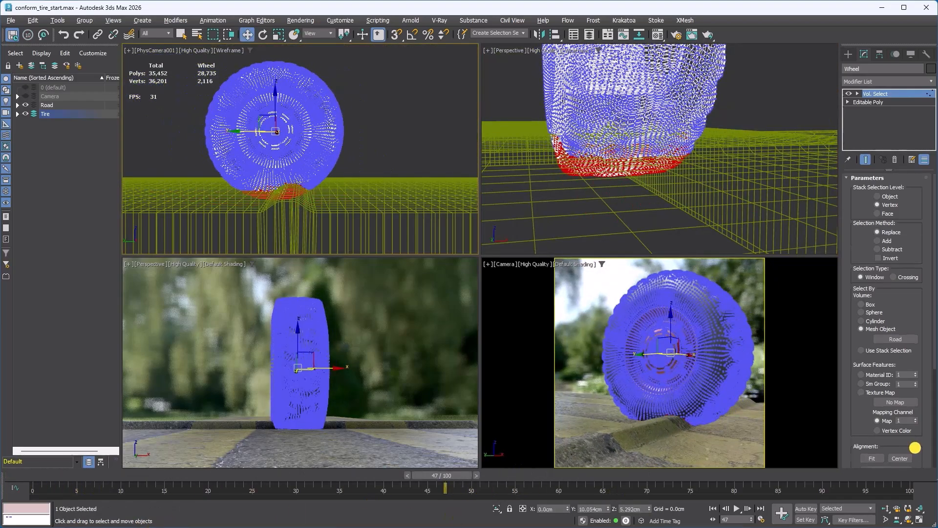
{"action": "left_click_drag", "start_coordinate": [915, 447], "coordinate": [911, 293]}
{"action": "left_click", "coordinate": [856, 367]}
Step: Add a Conform modifier above Vol. Select on the wheel and pick the road as its target
{"action": "left_click", "coordinate": [910, 81]}
{"action": "type", "text": "c"}
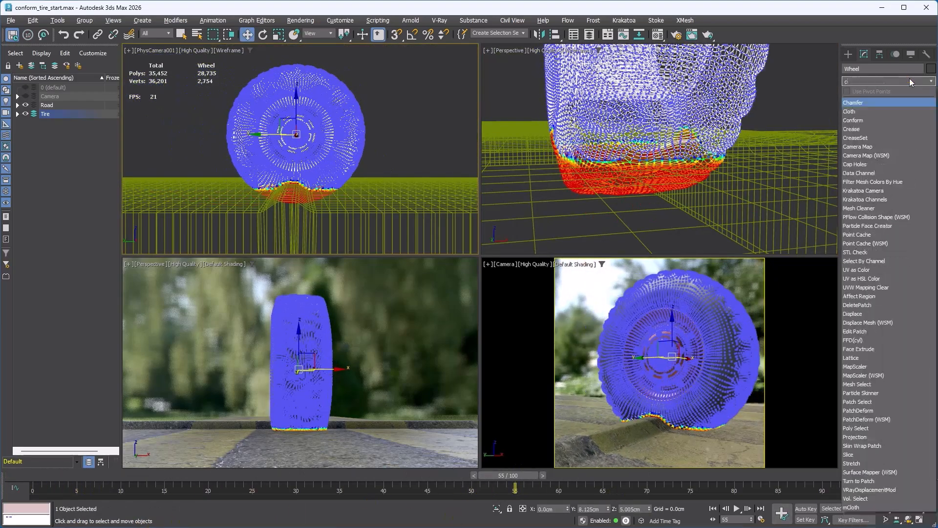
{"action": "type", "text": "o"}
{"action": "key", "text": "Return"}
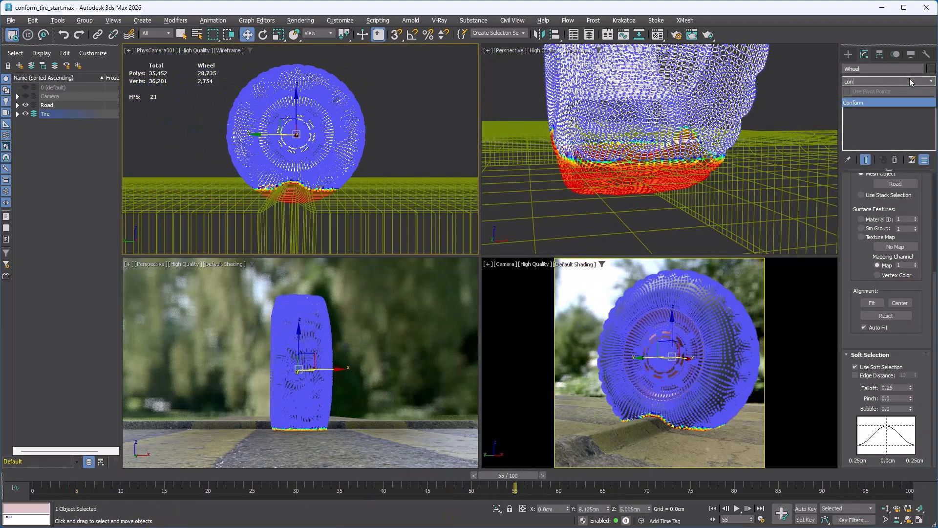
{"action": "left_click", "coordinate": [859, 239]}
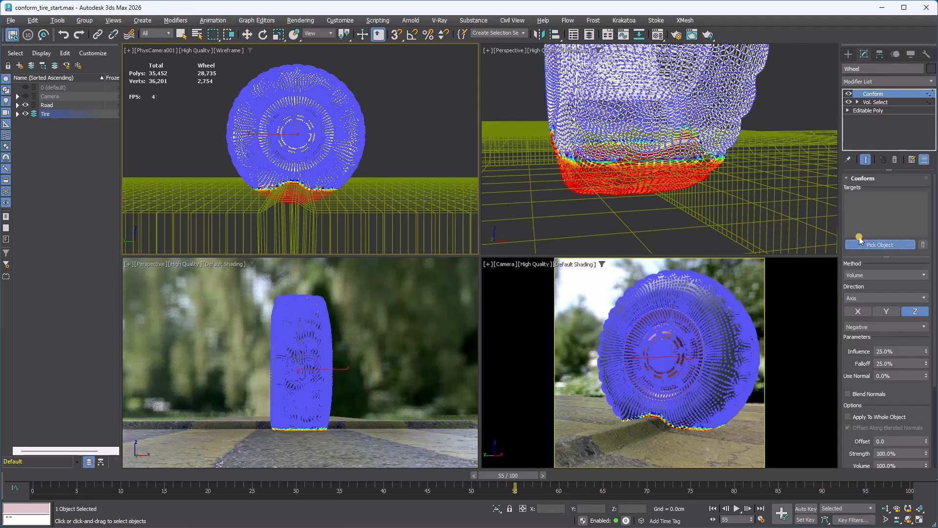
{"action": "left_click", "coordinate": [743, 443]}
Step: Set the Conform method to Shrink Wrap and its direction to Closest Point
{"action": "left_click", "coordinate": [889, 275]}
{"action": "left_click", "coordinate": [887, 291]}
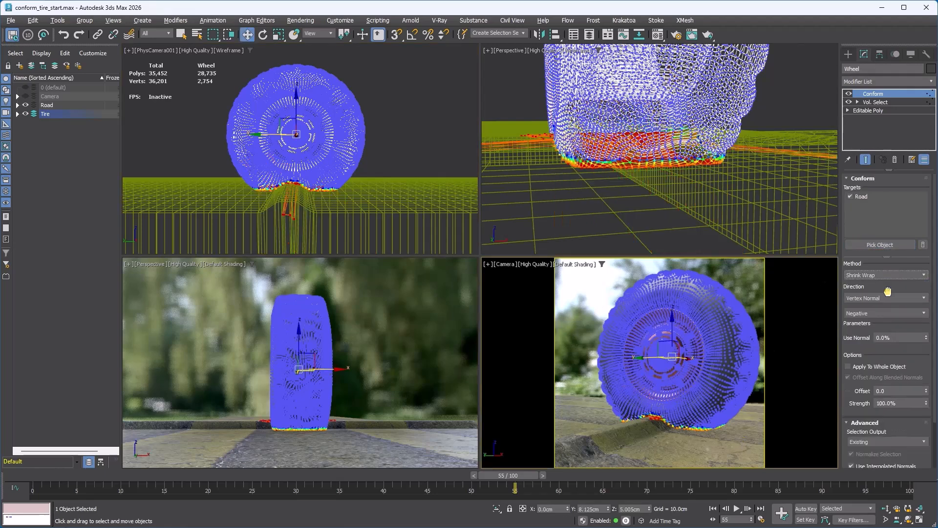
{"action": "left_click", "coordinate": [888, 299]}
{"action": "left_click", "coordinate": [875, 342]}
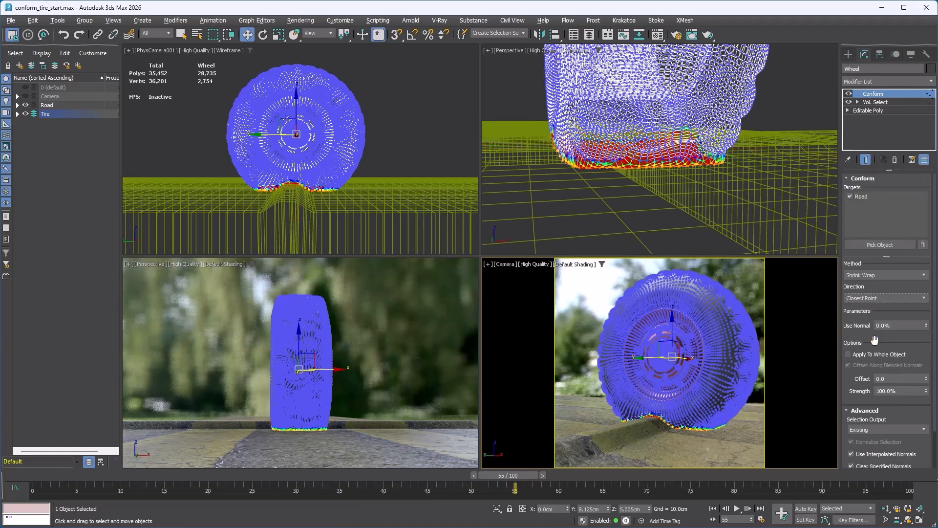
Step: Try the Vertex Normal direction with the Closest option at different frames, and restore the Closest Point direction
{"action": "left_click_drag", "start_coordinate": [520, 477], "coordinate": [762, 391]}
{"action": "left_click", "coordinate": [874, 297]}
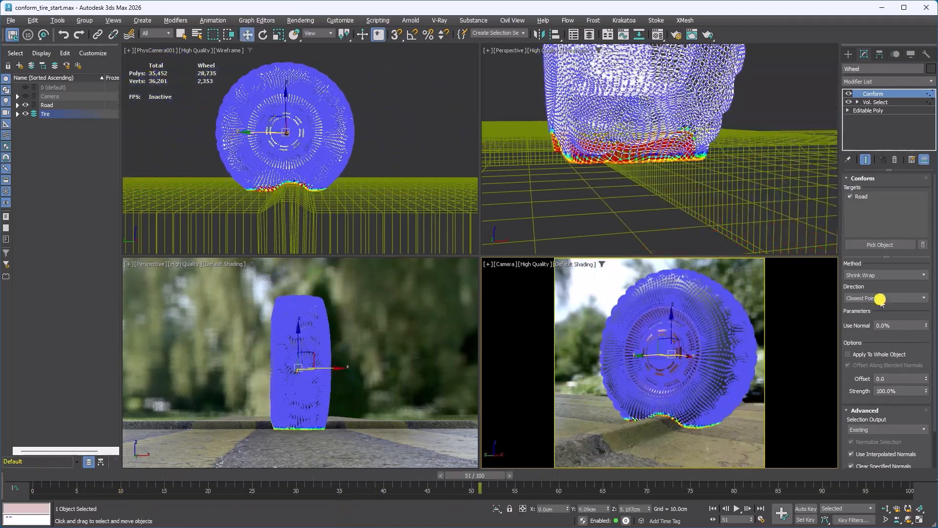
{"action": "left_click", "coordinate": [879, 332]}
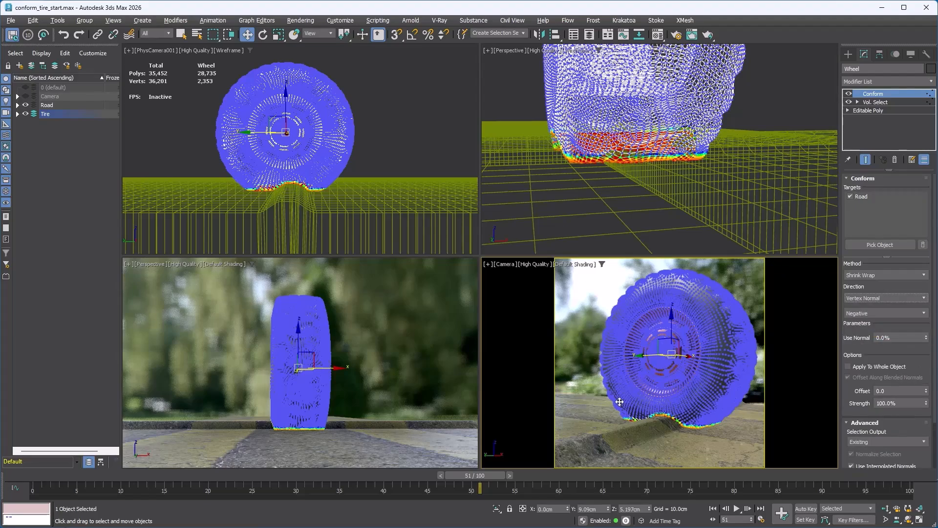
{"action": "mouse_move", "coordinate": [468, 476]}
{"action": "left_mouse_down"}
{"action": "mouse_move", "coordinate": [360, 486]}
{"action": "mouse_move", "coordinate": [586, 484]}
{"action": "mouse_move", "coordinate": [403, 486]}
{"action": "mouse_move", "coordinate": [461, 486]}
{"action": "left_mouse_up"}
{"action": "left_click", "coordinate": [897, 314]}
{"action": "left_click", "coordinate": [872, 344]}
{"action": "key", "text": "w"}
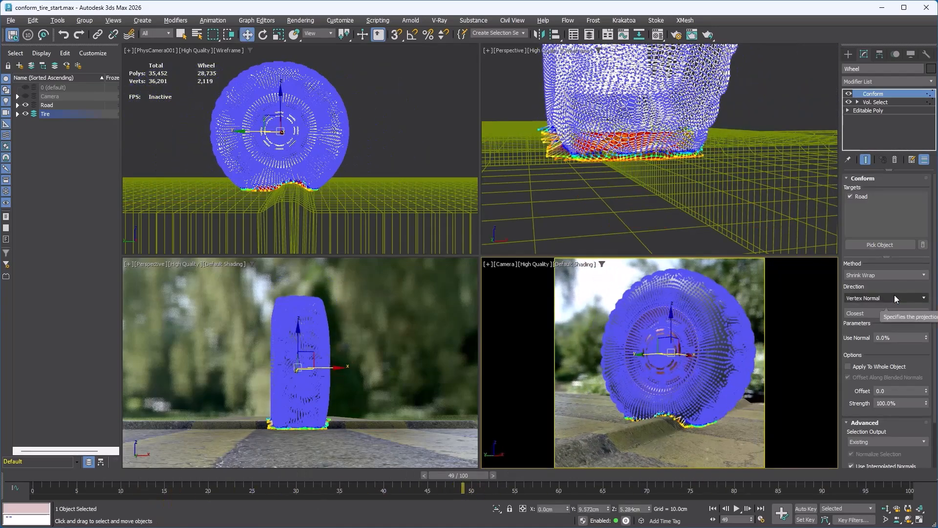
{"action": "left_click", "coordinate": [894, 296]}
{"action": "left_click", "coordinate": [874, 343]}
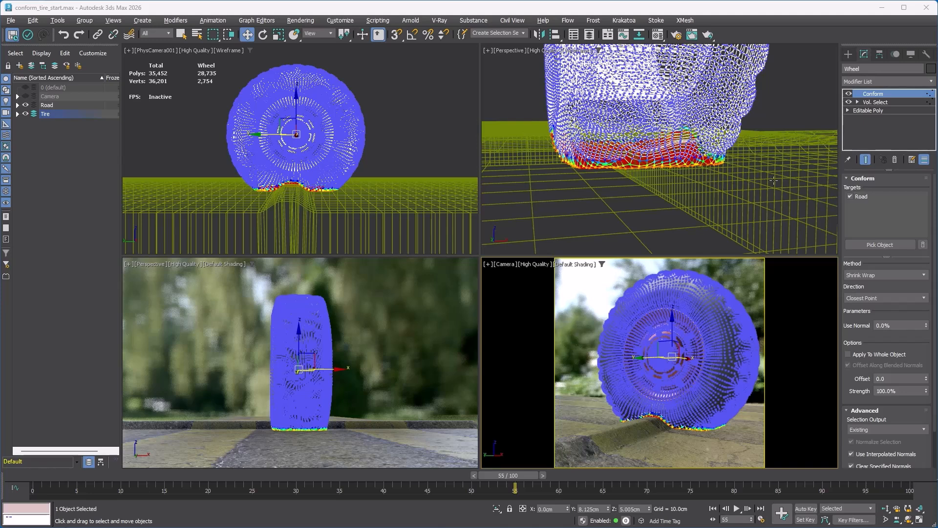
Step: Add an XForm modifier above Conform and scale its gizmo sideways so the tire bulges where it meets the road
{"action": "left_click", "coordinate": [886, 84]}
{"action": "type", "text": "xf"}
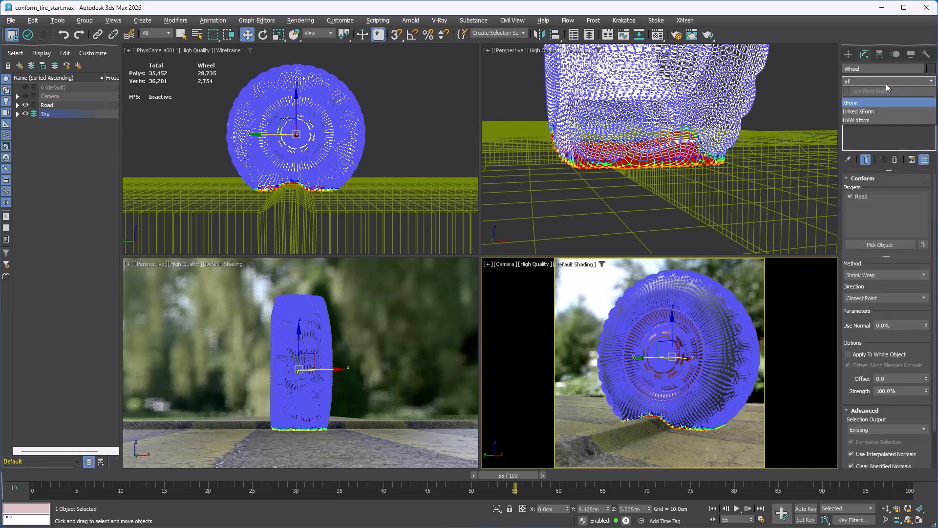
{"action": "key", "text": "Return"}
{"action": "left_click", "coordinate": [857, 94]}
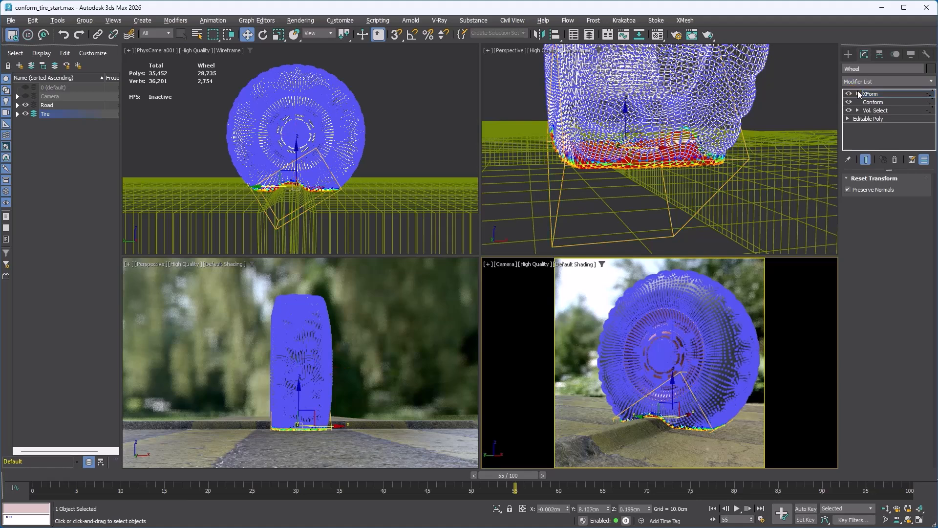
{"action": "key", "text": "r"}
{"action": "left_click_drag", "start_coordinate": [580, 147], "coordinate": [572, 146]}
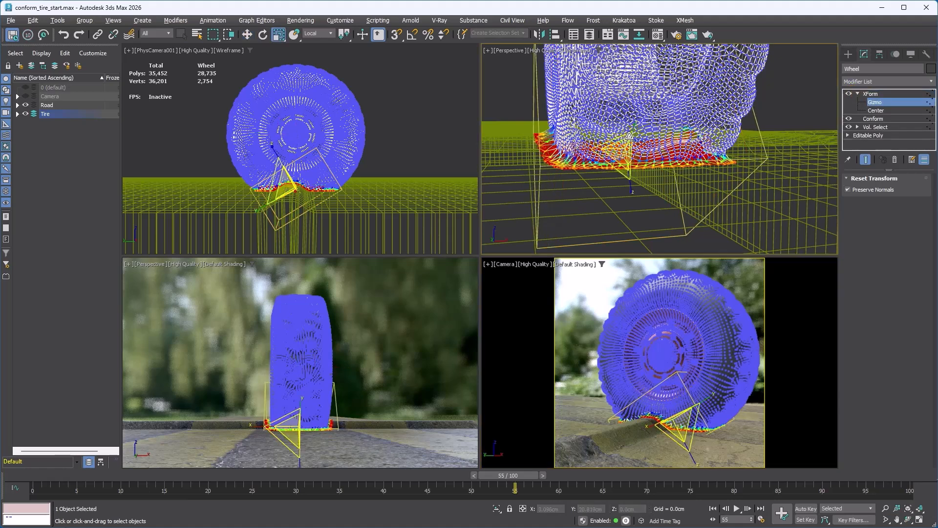
Step: Try a different soft selection falloff in Vol. Select at an early frame, and restore it to 0.25
{"action": "left_click", "coordinate": [883, 119]}
{"action": "left_click", "coordinate": [883, 128]}
{"action": "left_click_drag", "start_coordinate": [910, 387], "coordinate": [912, 358]}
{"action": "mouse_move", "coordinate": [88, 485]}
{"action": "left_mouse_down"}
{"action": "mouse_move", "coordinate": [112, 484]}
{"action": "mouse_move", "coordinate": [88, 485]}
{"action": "mouse_move", "coordinate": [100, 485]}
{"action": "left_mouse_up"}
{"action": "left_click", "coordinate": [199, 207]}
{"action": "key", "text": "ctrl+z"}
{"action": "type", "text": "0.25"}
{"action": "key", "text": "Return"}
Step: Insert an Edit Poly modifier above Conform and enter its vertex level
{"action": "left_click", "coordinate": [882, 118]}
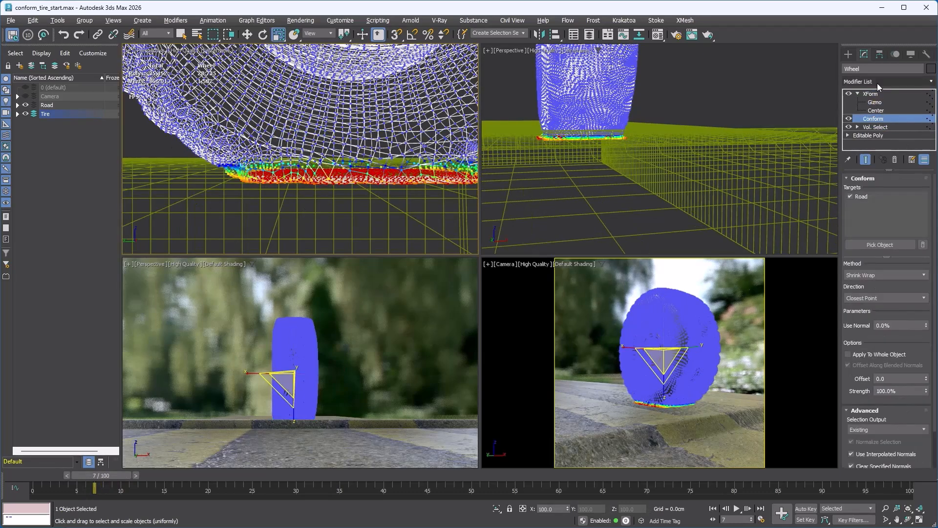
{"action": "left_click", "coordinate": [877, 82]}
{"action": "type", "text": "ed"}
{"action": "key", "text": "Down"}
{"action": "key", "text": "Down"}
{"action": "key", "text": "Down"}
{"action": "key", "text": "Return"}
{"action": "left_click", "coordinate": [862, 256]}
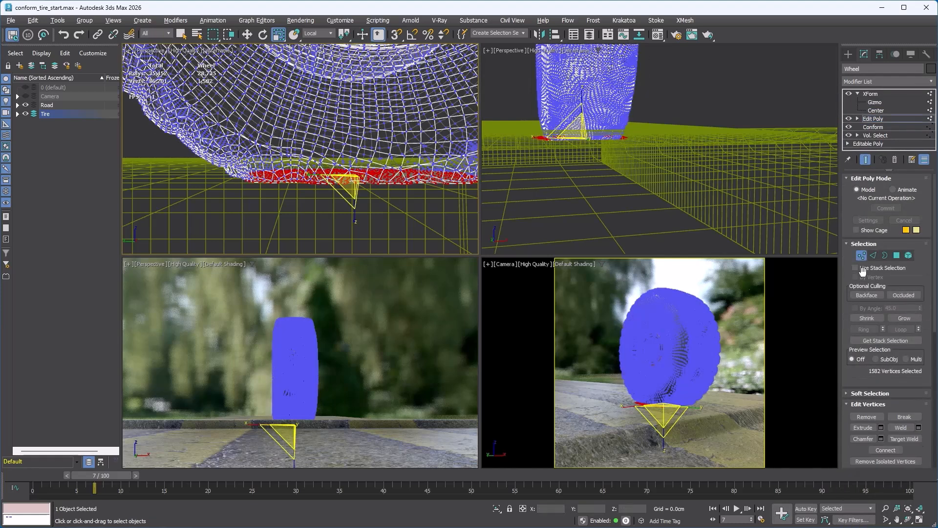
Step: Enable soft selection in Edit Poly, reduce its falloff, and test the selection across several frames
{"action": "left_click", "coordinate": [874, 393]}
{"action": "scroll", "coordinate": [878, 384], "scroll_direction": "down", "scroll_amount": 3}
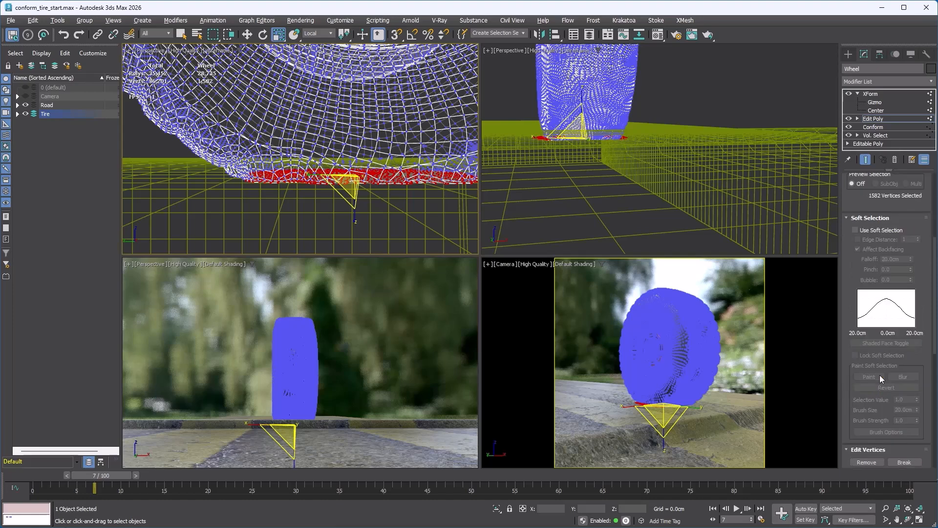
{"action": "left_click", "coordinate": [873, 230]}
{"action": "left_click_drag", "start_coordinate": [911, 259], "coordinate": [807, 357]}
{"action": "left_click_drag", "start_coordinate": [126, 478], "coordinate": [193, 507]}
{"action": "key", "text": "r"}
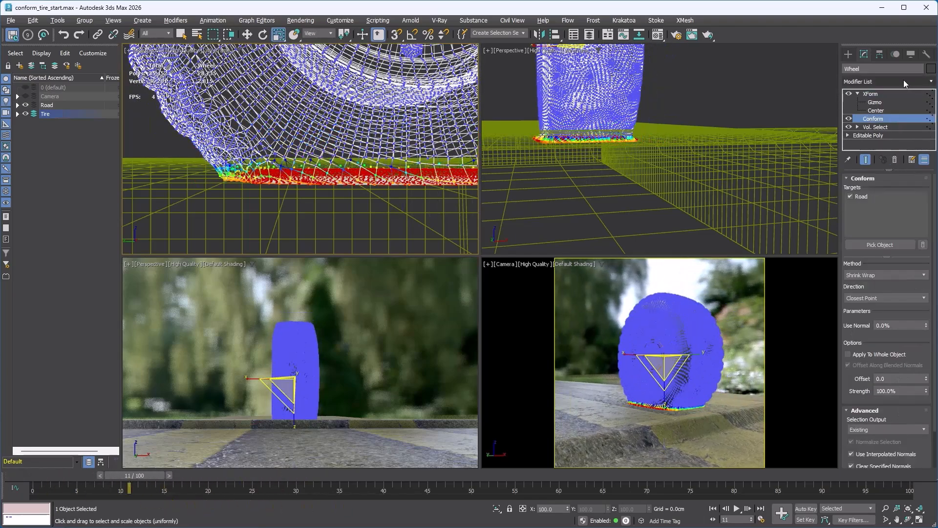
Step: Insert a Poly Select modifier above Conform at vertex level and make it use the stack selection
{"action": "left_click", "coordinate": [904, 80]}
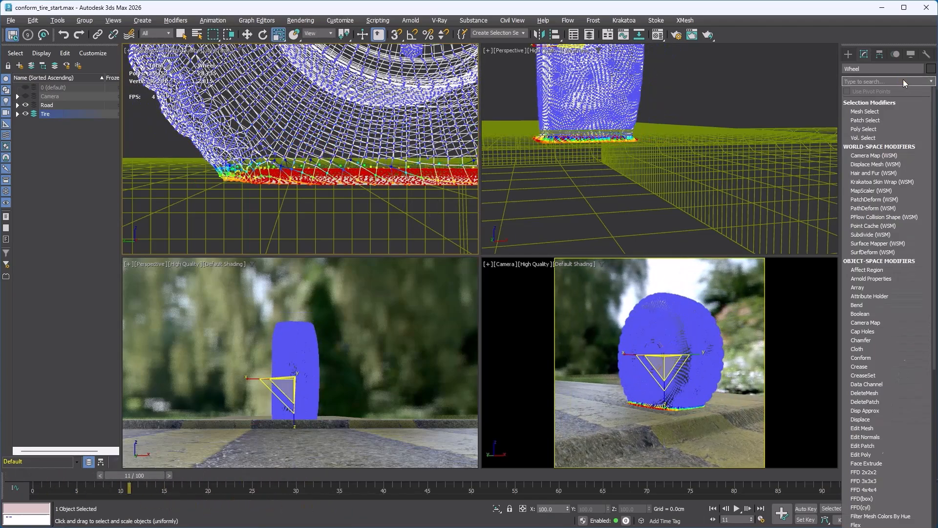
{"action": "type", "text": "pol"}
{"action": "key", "text": "Return"}
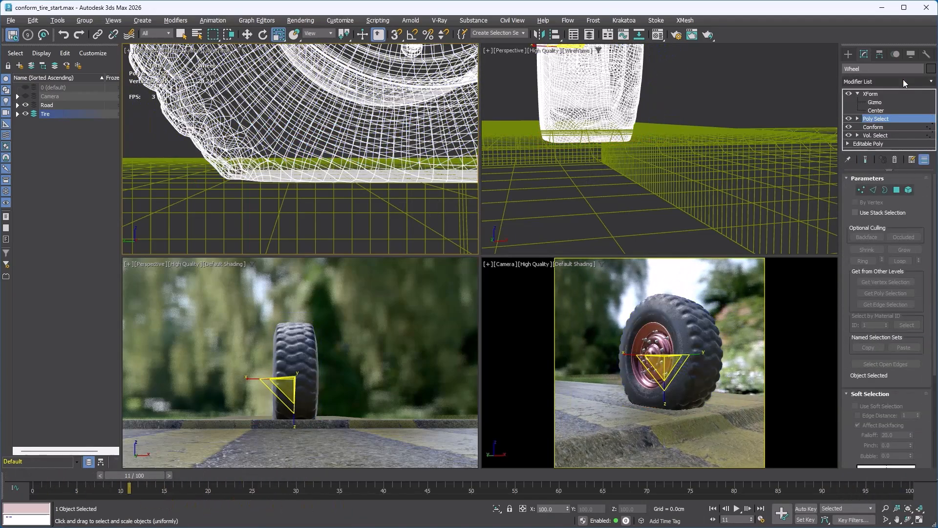
{"action": "left_click", "coordinate": [862, 193]}
{"action": "left_click", "coordinate": [863, 213]}
Step: Enable soft selection in Poly Select, adjust its falloff, and check it over neighbouring frames
{"action": "scroll", "coordinate": [907, 454], "scroll_direction": "down", "scroll_amount": 3}
{"action": "left_click", "coordinate": [865, 267]}
{"action": "left_click_drag", "start_coordinate": [911, 296], "coordinate": [909, 341]}
{"action": "left_click_drag", "start_coordinate": [117, 487], "coordinate": [137, 512]}
Step: Widen the Poly Select soft selection falloff to about 2.646 while checking the tire at frame 44
{"action": "left_click", "coordinate": [882, 94]}
{"action": "left_click", "coordinate": [893, 119]}
{"action": "left_click_drag", "start_coordinate": [910, 384], "coordinate": [908, 317]}
{"action": "left_click_drag", "start_coordinate": [910, 370], "coordinate": [911, 359]}
{"action": "left_click_drag", "start_coordinate": [146, 487], "coordinate": [419, 489]}
{"action": "key", "text": "q"}
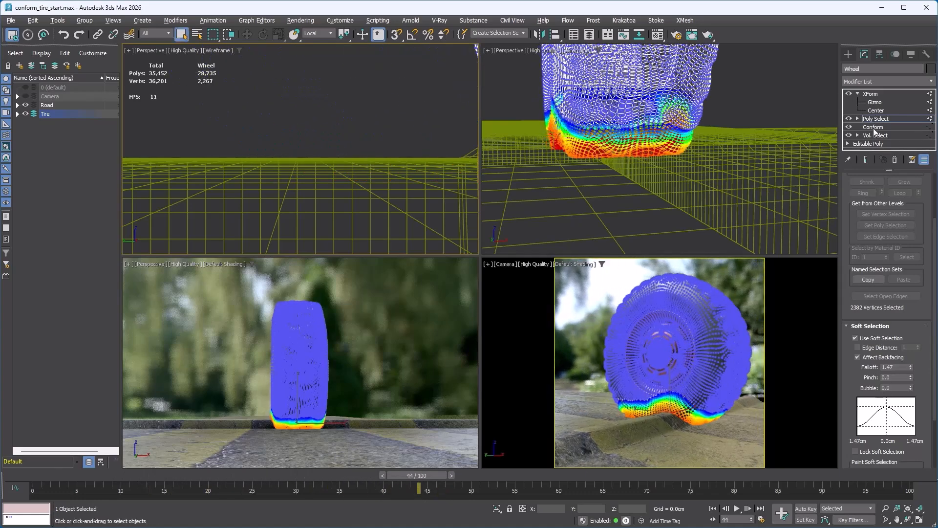
{"action": "left_click", "coordinate": [865, 159]}
{"action": "left_click_drag", "start_coordinate": [912, 370], "coordinate": [889, 328]}
Step: Rescale the XForm gizmo to reduce the sideways bulge at the tire's base
{"action": "left_click", "coordinate": [875, 102]}
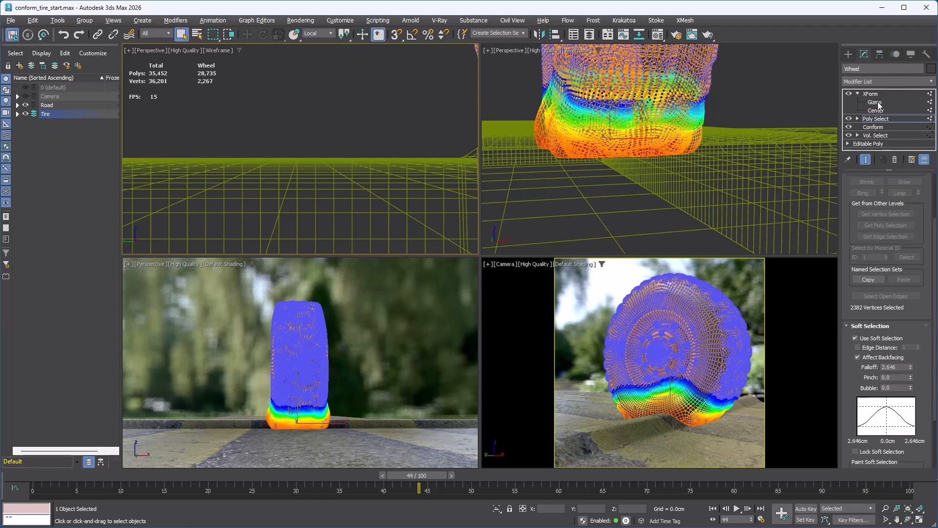
{"action": "key", "text": "r"}
{"action": "left_click_drag", "start_coordinate": [574, 132], "coordinate": [576, 139]}
Step: Add a Relax modifier above XForm with a relax value of 1.0 and 100 iterations
{"action": "left_click", "coordinate": [877, 95]}
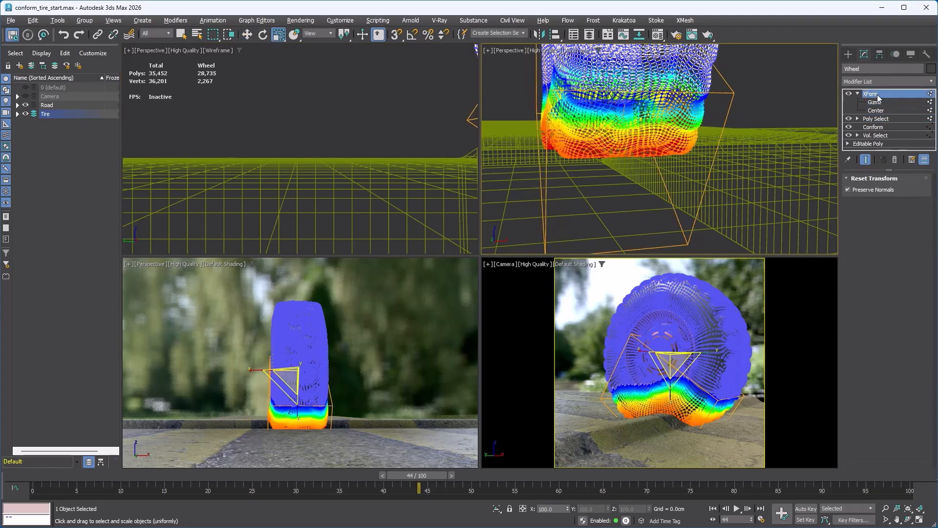
{"action": "left_click", "coordinate": [881, 83]}
{"action": "type", "text": "rel"}
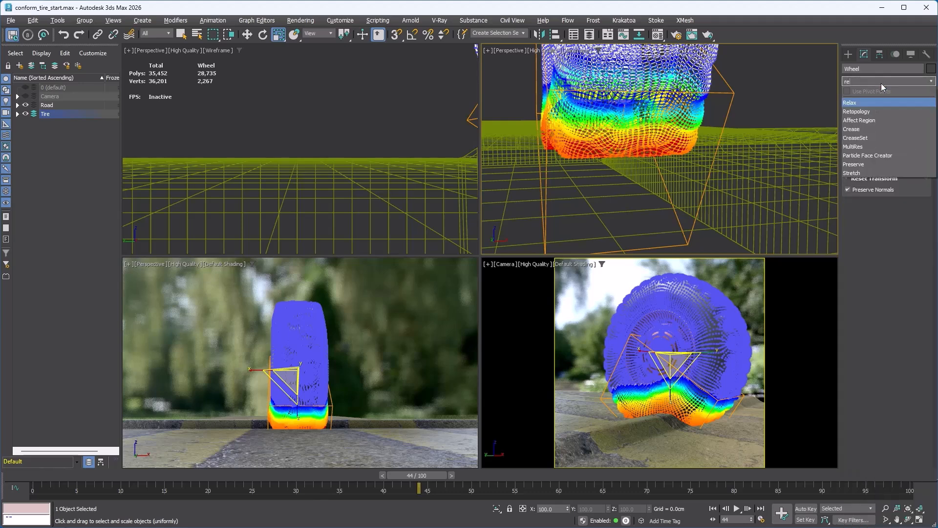
{"action": "key", "text": "Return"}
{"action": "left_click", "coordinate": [925, 188]}
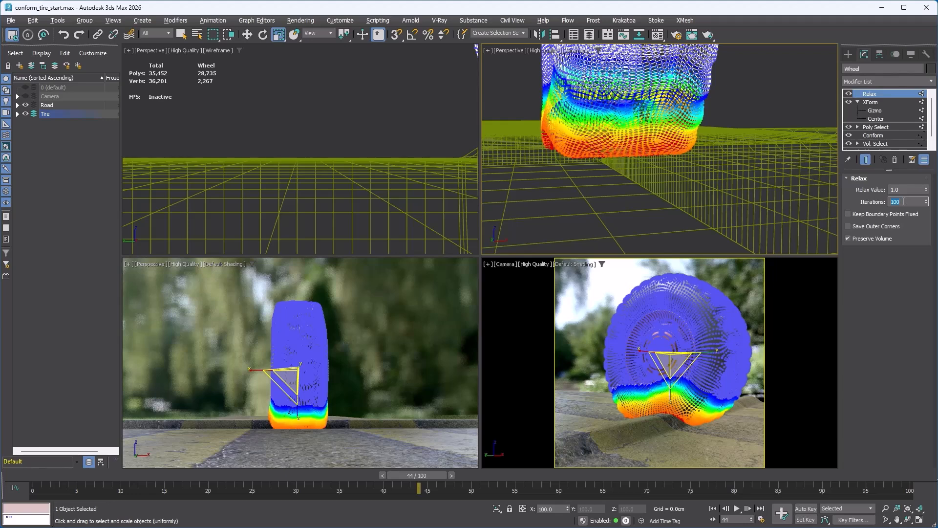
{"action": "left_click_drag", "start_coordinate": [925, 202], "coordinate": [893, 148]}
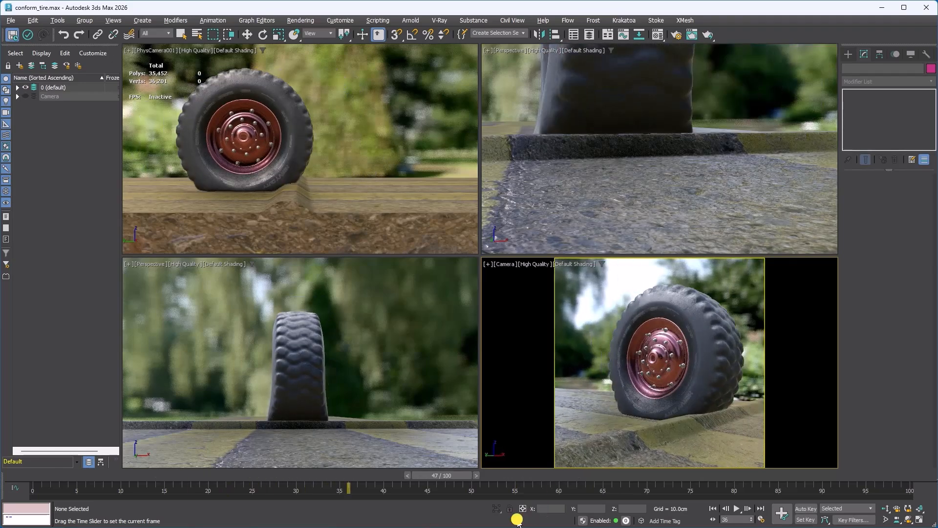
Step: Scrub through the finished tire scene to review how the tire deforms over the bump
{"action": "left_click_drag", "start_coordinate": [611, 506], "coordinate": [42, 527]}
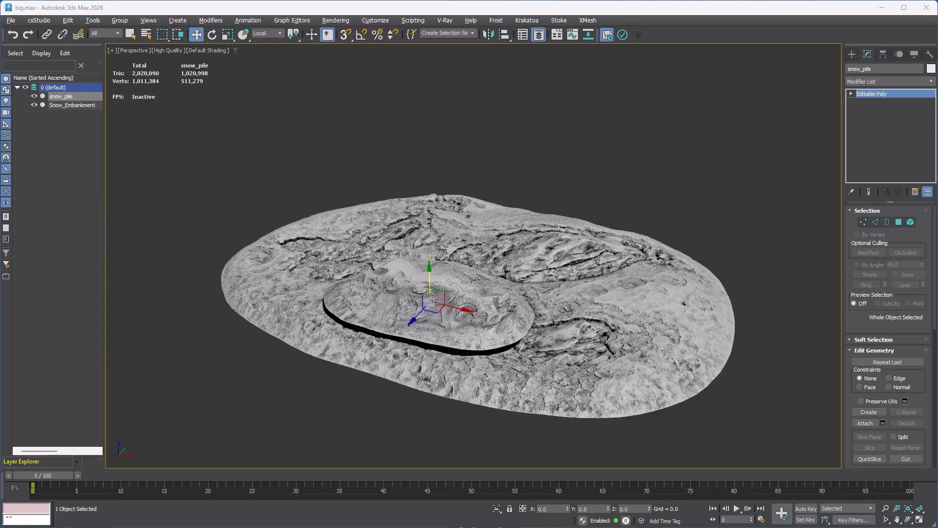
Step: Examine the snow pile and the snow embankment in turn, focusing on the pile and its mesh density
{"action": "left_click", "coordinate": [586, 273]}
{"action": "left_click", "coordinate": [587, 272]}
{"action": "left_click", "coordinate": [586, 272]}
{"action": "left_click", "coordinate": [450, 305]}
{"action": "left_click", "coordinate": [587, 272]}
{"action": "left_click", "coordinate": [450, 306]}
{"action": "key", "text": "z"}
{"action": "mouse_move", "coordinate": [517, 292]}
{"action": "middle_mouse_down", "text": "alt"}
{"action": "mouse_move", "coordinate": [500, 281]}
{"action": "mouse_move", "coordinate": [508, 313]}
{"action": "mouse_move", "coordinate": [534, 299]}
{"action": "middle_mouse_up", "text": "alt"}
{"action": "key", "text": "F3"}
{"action": "key", "text": "F3"}
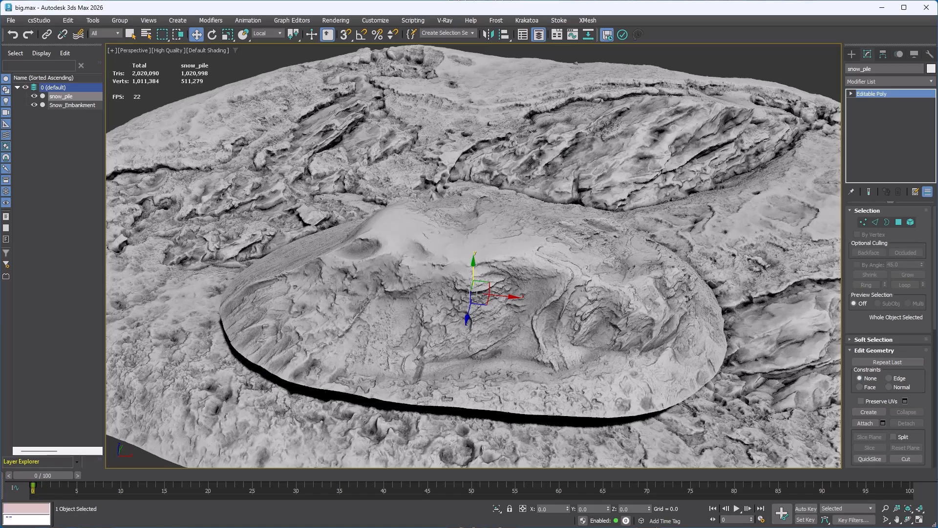
Step: Add a Conform modifier to snow_pile and pick Snow_Embankment as its target
{"action": "left_click", "coordinate": [870, 82]}
{"action": "type", "text": "con"}
{"action": "key", "text": "Return"}
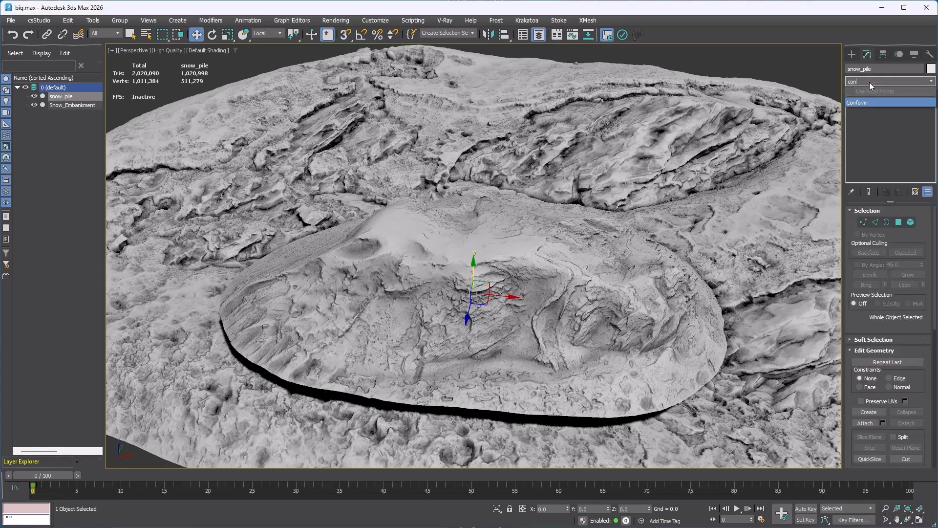
{"action": "left_click", "coordinate": [875, 279]}
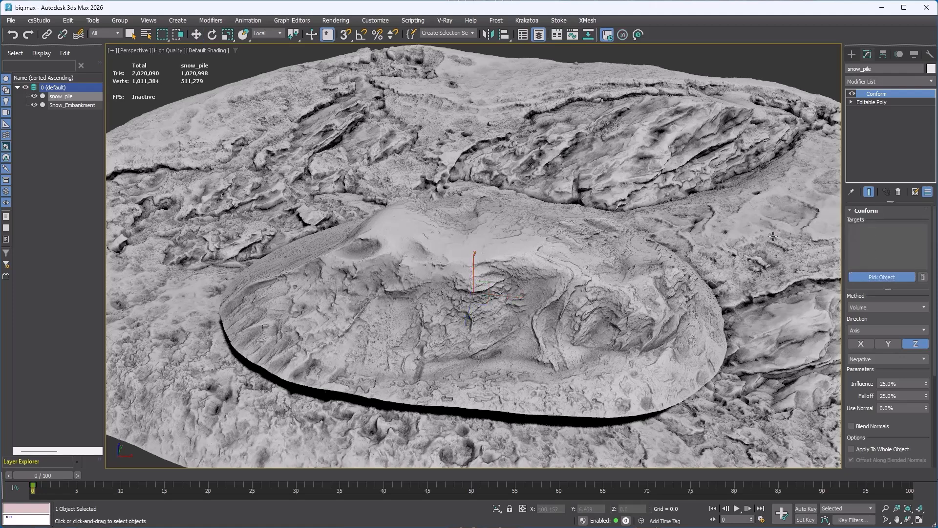
{"action": "left_click", "coordinate": [772, 237]}
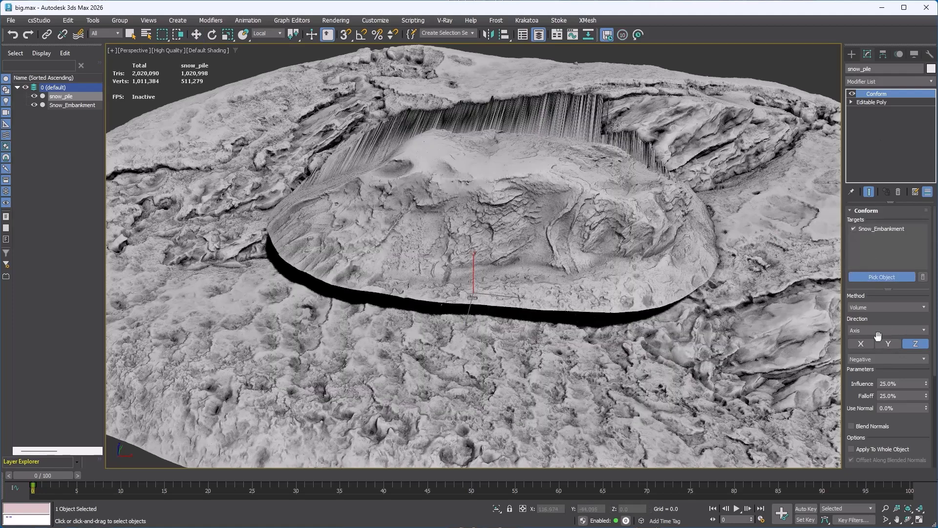
Step: Activate the Move tool with local coordinates to check the snow pile's axes, and set the Conform direction to the Y axis
{"action": "left_click", "coordinate": [196, 34]}
{"action": "left_click", "coordinate": [266, 33]}
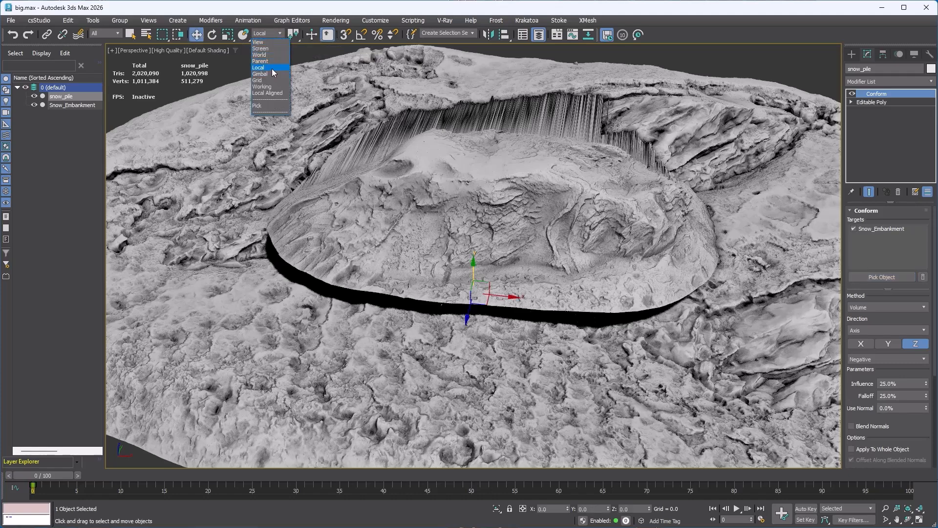
{"action": "left_click", "coordinate": [269, 68]}
{"action": "middle_click_drag", "start_coordinate": [557, 331], "coordinate": [511, 301], "text": "alt"}
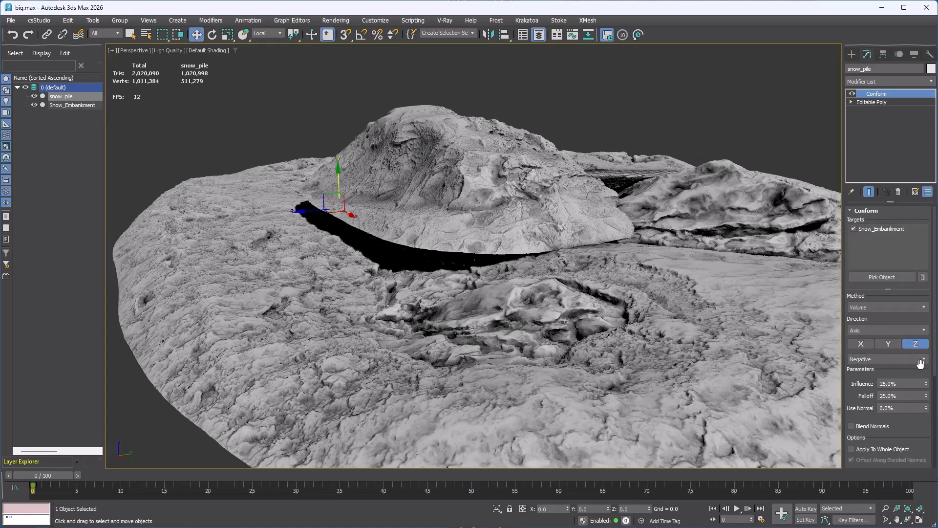
{"action": "left_click", "coordinate": [888, 344]}
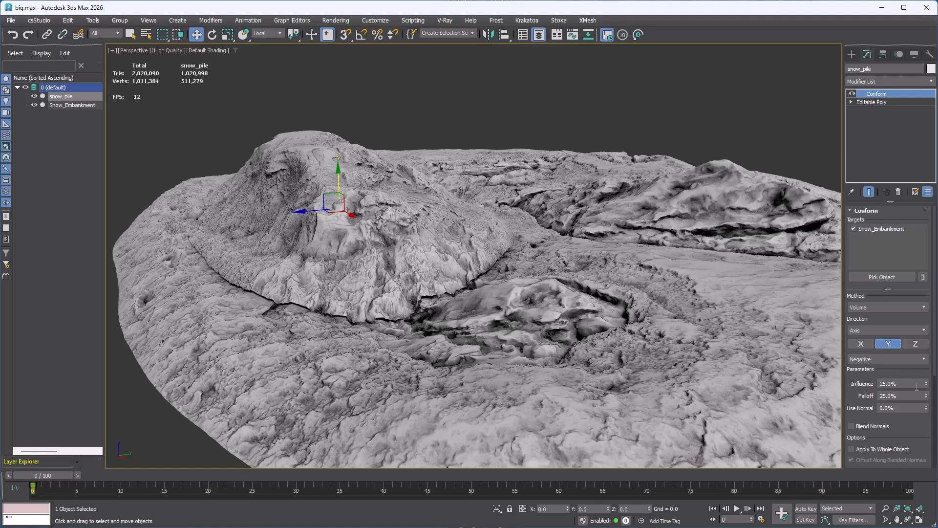
Step: Set the Conform influence to 10% and move the snow pile horizontally across the embankment
{"action": "left_click_drag", "start_coordinate": [926, 382], "coordinate": [932, 402]}
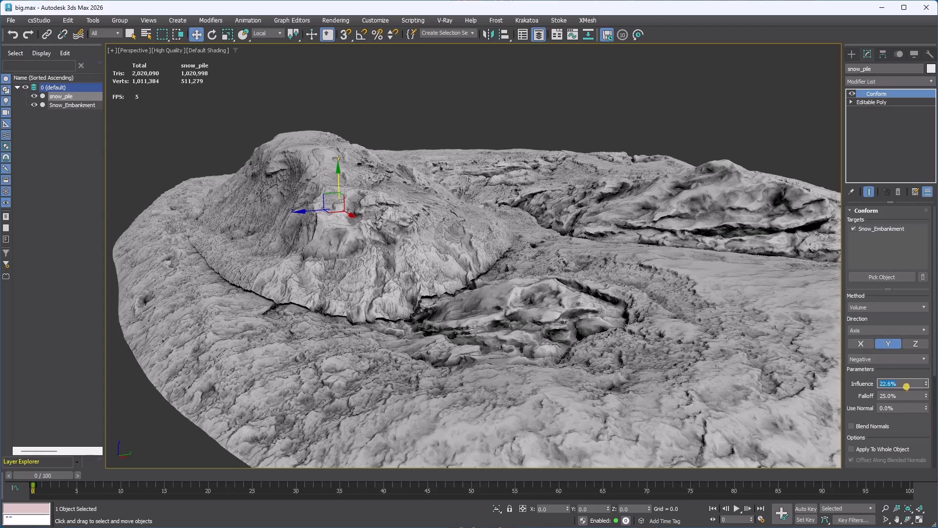
{"action": "key", "text": "Return"}
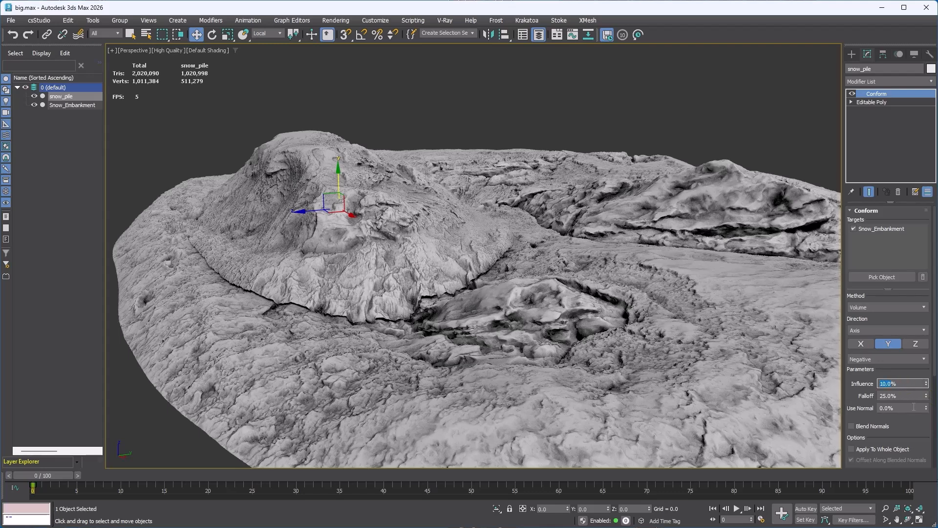
{"action": "middle_click_drag", "start_coordinate": [409, 208], "coordinate": [435, 232], "text": "alt"}
{"action": "left_click_drag", "start_coordinate": [343, 215], "coordinate": [315, 185]}
{"action": "middle_click_drag", "start_coordinate": [391, 274], "coordinate": [360, 272], "text": "alt"}
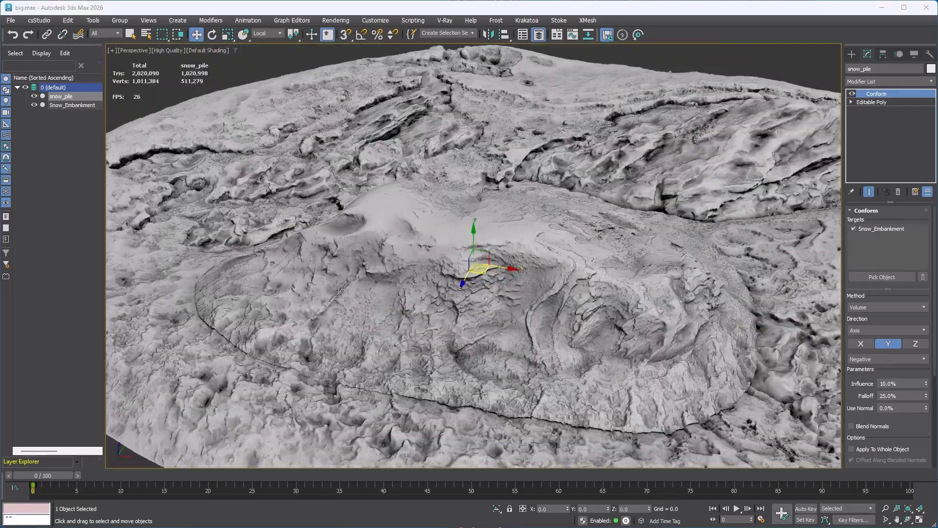
Step: Examine the snow pile's bottom edge in an isolated front view with the Conform modifier temporarily disabled
{"action": "mouse_move", "coordinate": [673, 412]}
{"action": "middle_mouse_down", "text": "alt"}
{"action": "mouse_move", "coordinate": [561, 406]}
{"action": "mouse_move", "coordinate": [551, 392]}
{"action": "mouse_move", "coordinate": [350, 329]}
{"action": "mouse_move", "coordinate": [192, 312]}
{"action": "mouse_move", "coordinate": [603, 361]}
{"action": "middle_mouse_up", "text": "alt"}
{"action": "scroll", "coordinate": [603, 361], "scroll_direction": "down", "scroll_amount": 10}
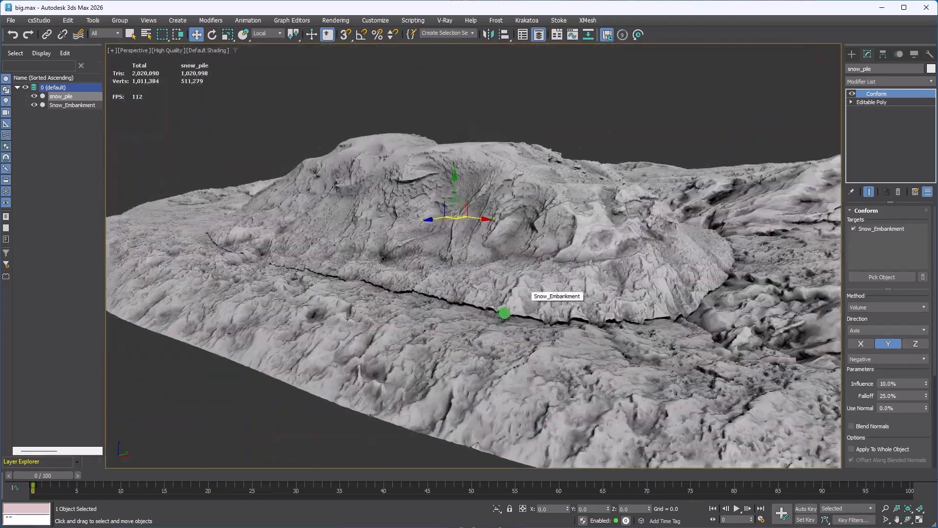
{"action": "key", "text": "f"}
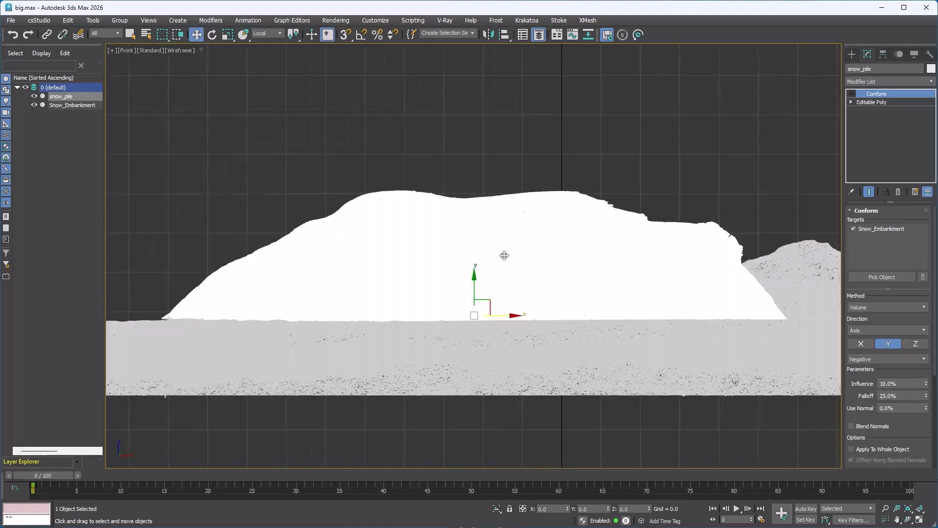
{"action": "scroll", "coordinate": [429, 330], "scroll_direction": "up", "scroll_amount": 3}
{"action": "key", "text": "alt+q"}
{"action": "scroll", "coordinate": [304, 335], "scroll_direction": "up", "scroll_amount": 5}
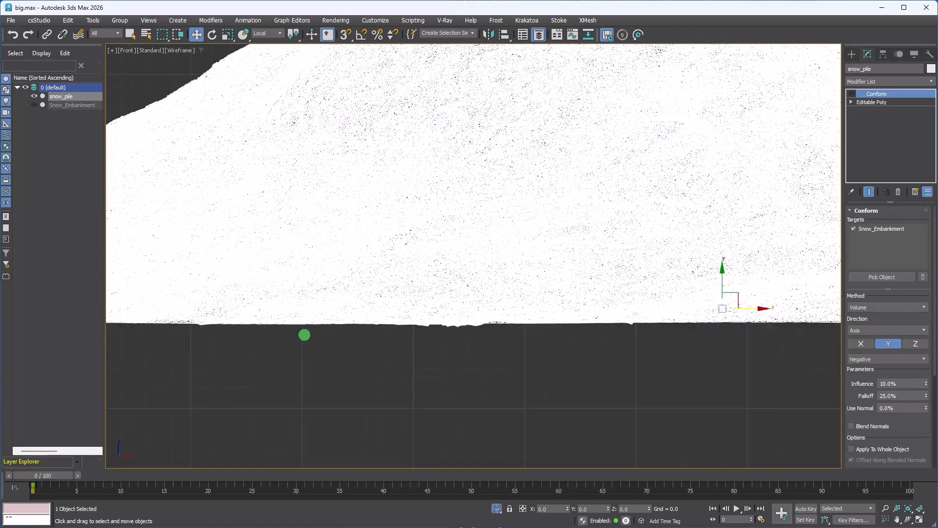
{"action": "middle_click_drag", "start_coordinate": [303, 335], "coordinate": [743, 340]}
{"action": "scroll", "coordinate": [668, 312], "scroll_direction": "down", "scroll_amount": 5}
{"action": "scroll", "coordinate": [684, 313], "scroll_direction": "up", "scroll_amount": 3}
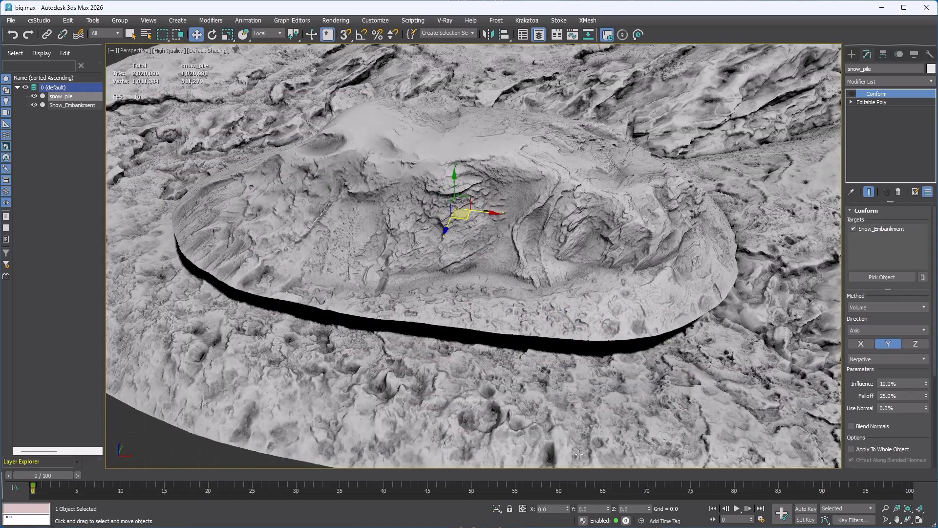
{"action": "left_click", "coordinate": [851, 94]}
Step: Set the Conform modifier's selection output to Selection and show edged faces to display the soft selection on the pile
{"action": "left_click", "coordinate": [882, 81]}
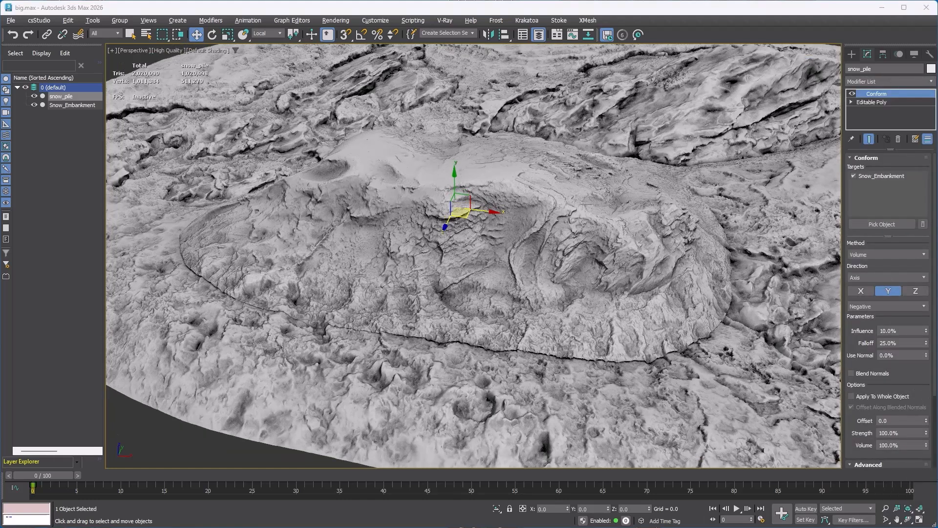
{"action": "left_click_drag", "start_coordinate": [908, 353], "coordinate": [903, 186]}
{"action": "left_click", "coordinate": [898, 387]}
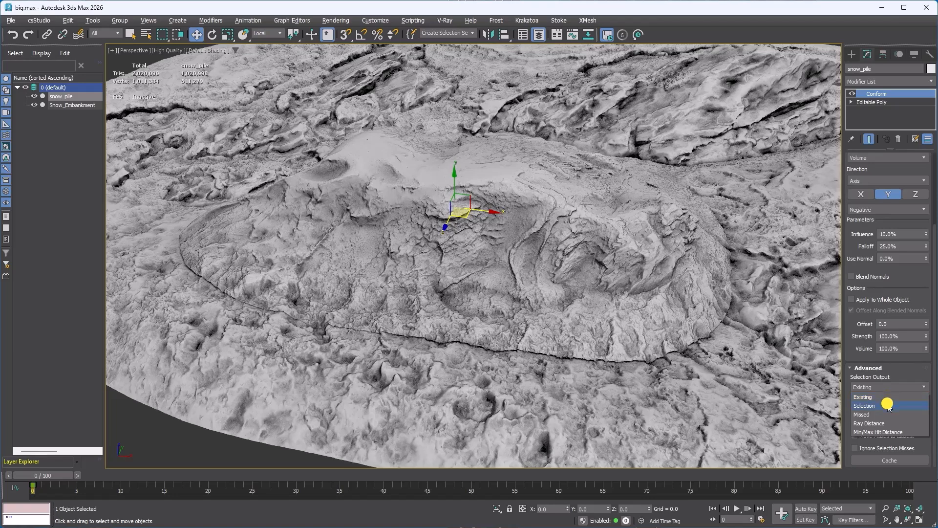
{"action": "left_click", "coordinate": [887, 405]}
{"action": "key", "text": "F4"}
{"action": "middle_click_drag", "start_coordinate": [643, 309], "coordinate": [699, 327], "text": "alt"}
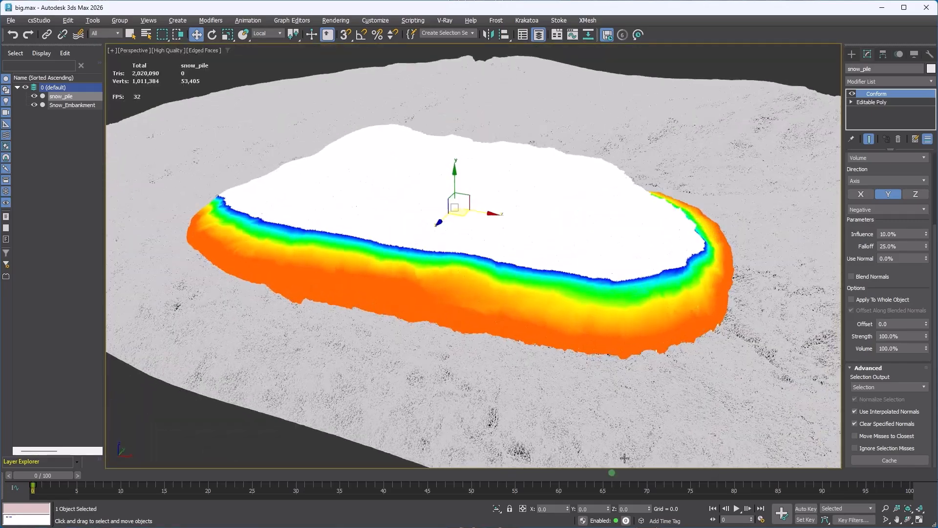
Step: Add a second Conform modifier to the snow pile, using the Shrink Wrap method with Axis direction on Y
{"action": "left_click", "coordinate": [885, 81]}
{"action": "type", "text": "conf"}
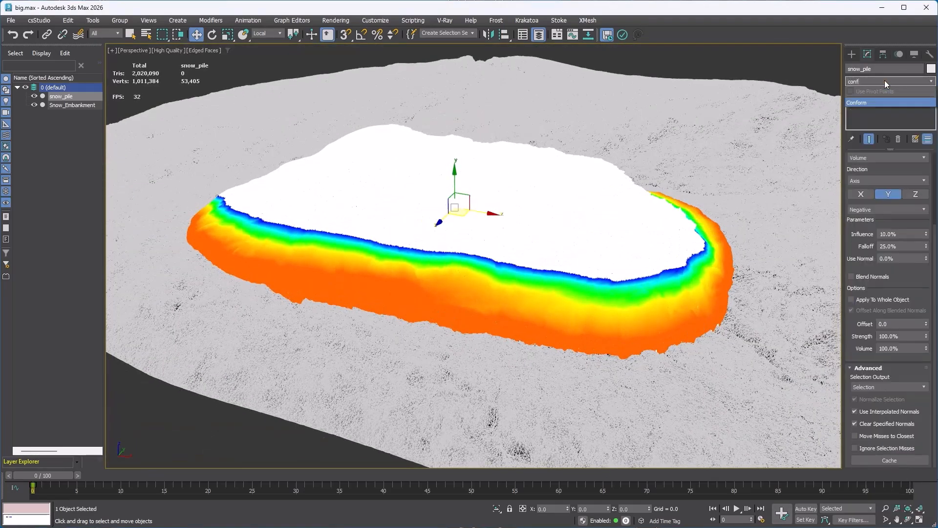
{"action": "key", "text": "Return"}
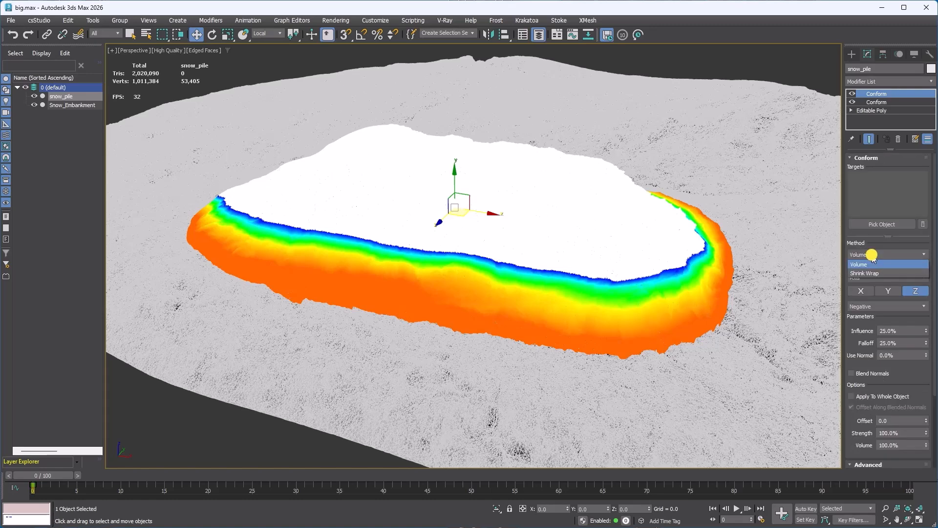
{"action": "left_click", "coordinate": [881, 277]}
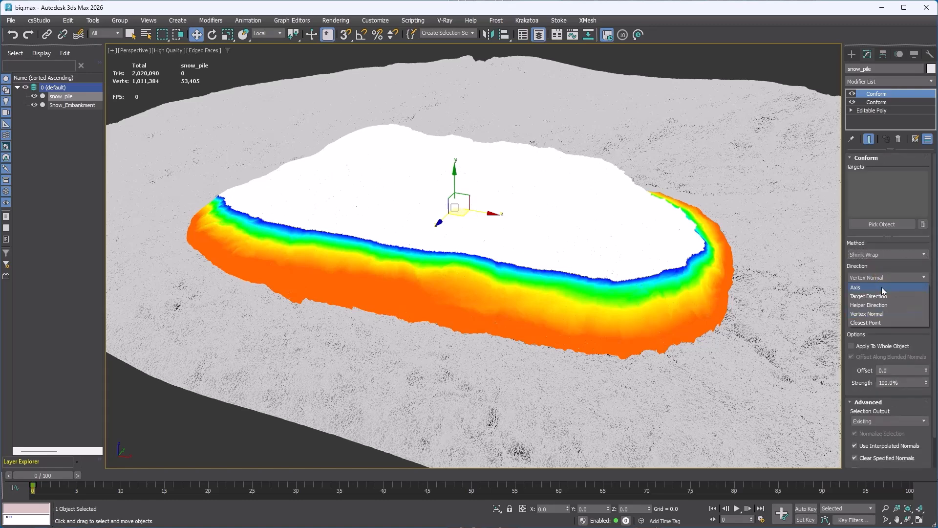
{"action": "left_click", "coordinate": [881, 298]}
{"action": "left_click", "coordinate": [891, 291]}
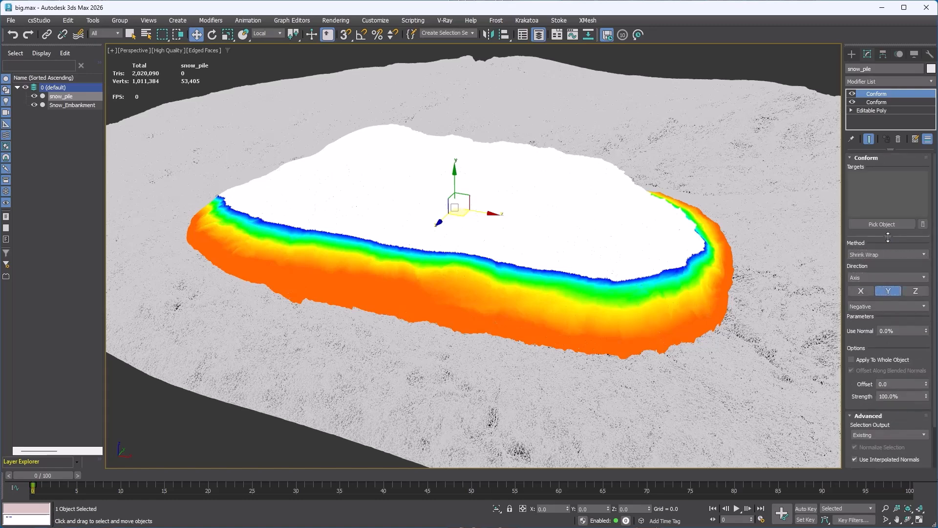
Step: Pick Snow_Embankment as the second Conform modifier's target, hide the edged faces and deselect the pile
{"action": "left_click", "coordinate": [882, 224]}
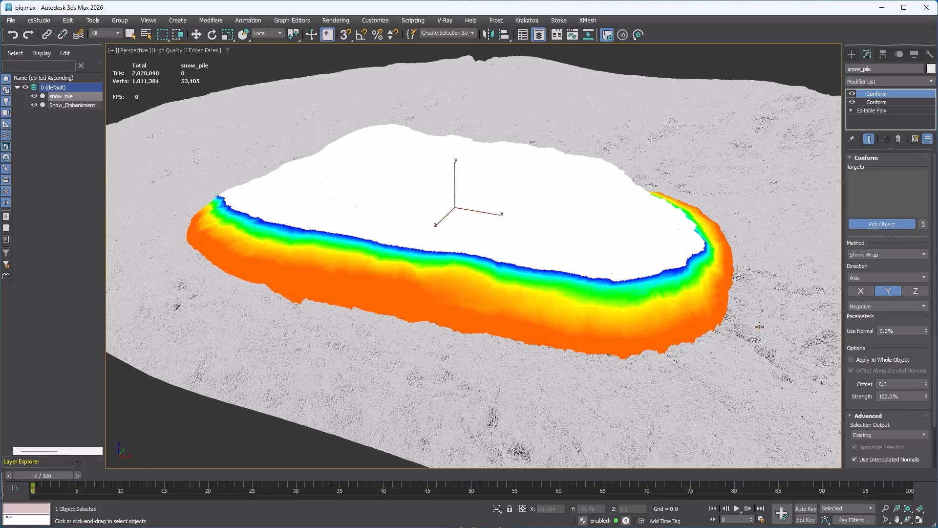
{"action": "left_click", "coordinate": [759, 327]}
{"action": "key", "text": "F4"}
{"action": "left_click", "coordinate": [774, 66]}
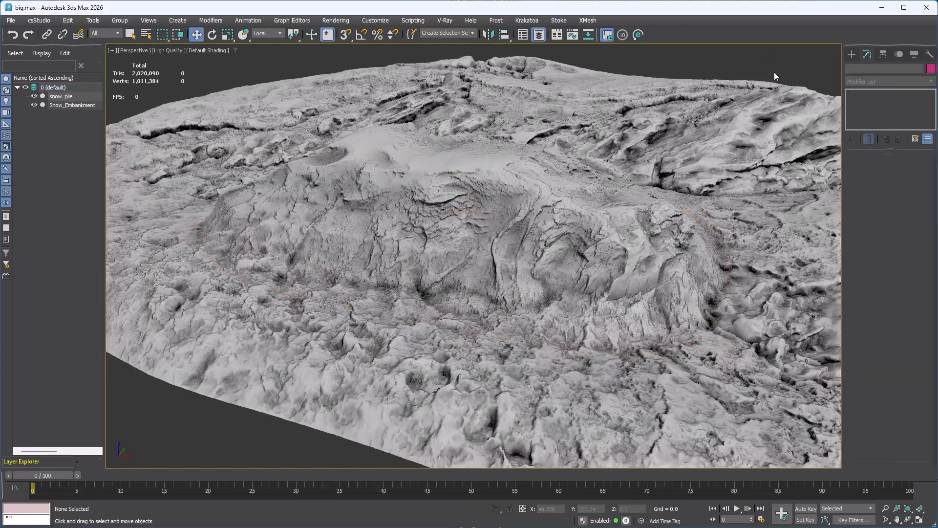
Step: Select the snow pile and set the lower Conform modifier's falloff to 15%
{"action": "middle_click_drag", "start_coordinate": [533, 356], "coordinate": [644, 274], "text": "alt"}
{"action": "scroll", "coordinate": [491, 355], "scroll_direction": "up", "scroll_amount": 3}
{"action": "middle_click_drag", "start_coordinate": [540, 279], "coordinate": [505, 274], "text": "alt"}
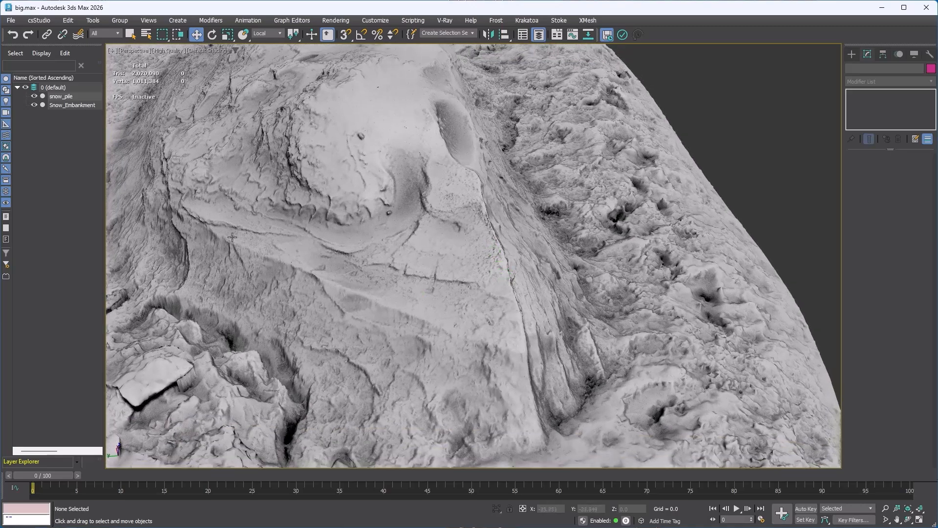
{"action": "middle_click_drag", "start_coordinate": [516, 357], "coordinate": [594, 307], "text": "alt"}
{"action": "left_click", "coordinate": [595, 306]}
{"action": "left_click", "coordinate": [880, 103]}
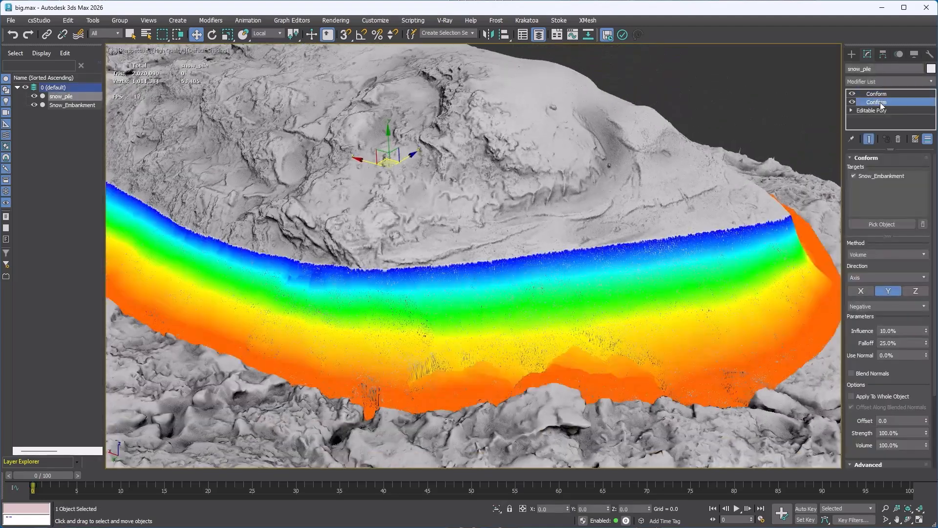
{"action": "left_click_drag", "start_coordinate": [926, 331], "coordinate": [924, 307]}
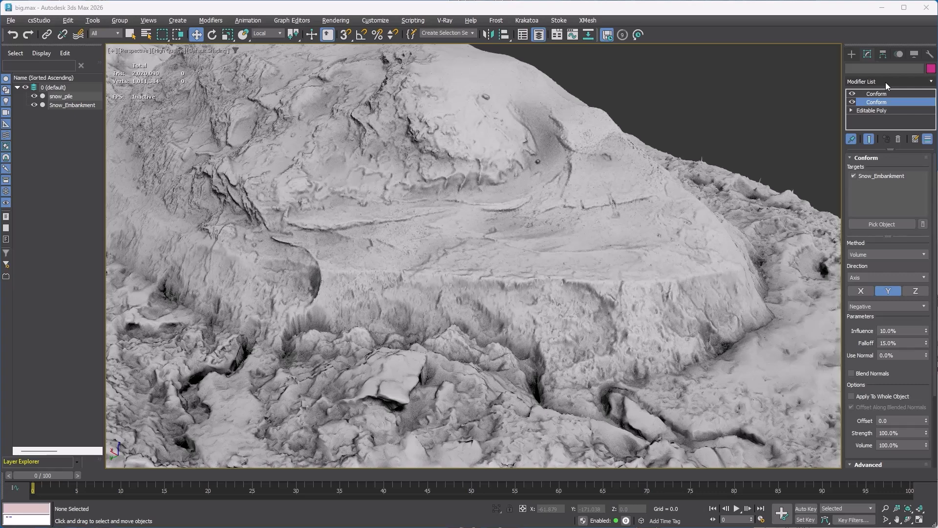
Step: Add a Data Channel modifier between the two Conform modifiers
{"action": "left_click", "coordinate": [885, 82]}
{"action": "type", "text": "da"}
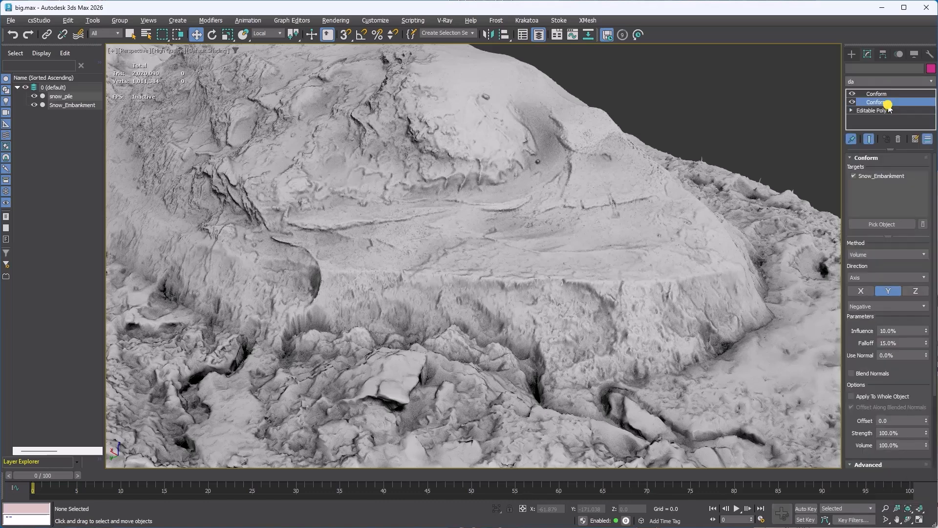
{"action": "left_click", "coordinate": [887, 104]}
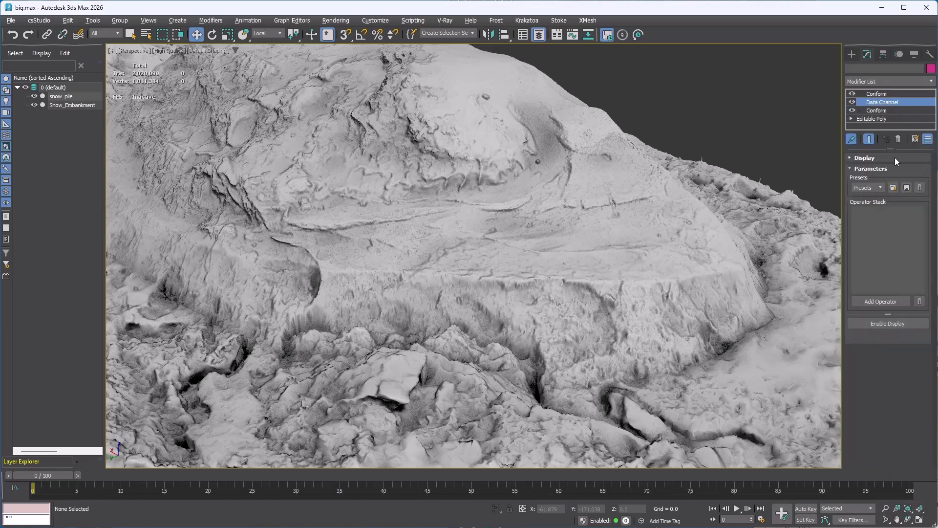
Step: Add Vertex Input, Smooth and Vertex Output operators to the Data Channel operator stack
{"action": "left_click", "coordinate": [885, 301]}
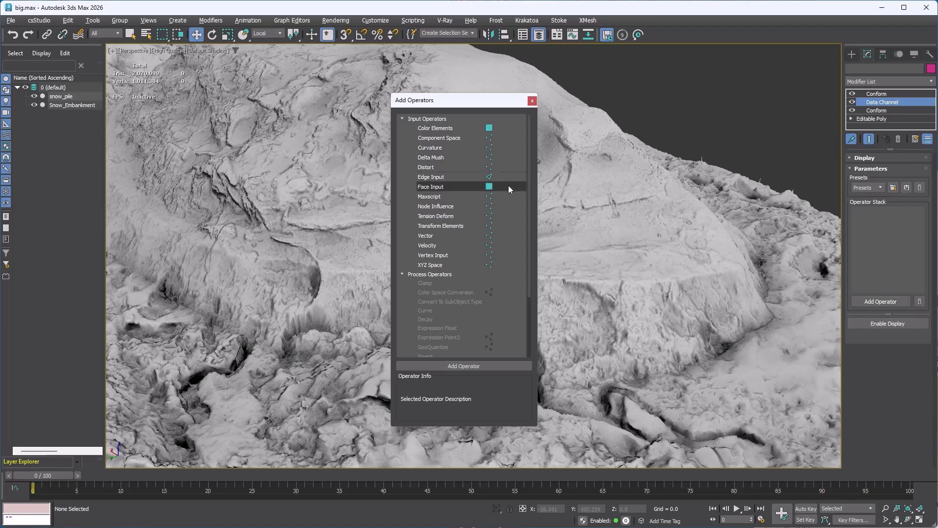
{"action": "double_click", "coordinate": [444, 254]}
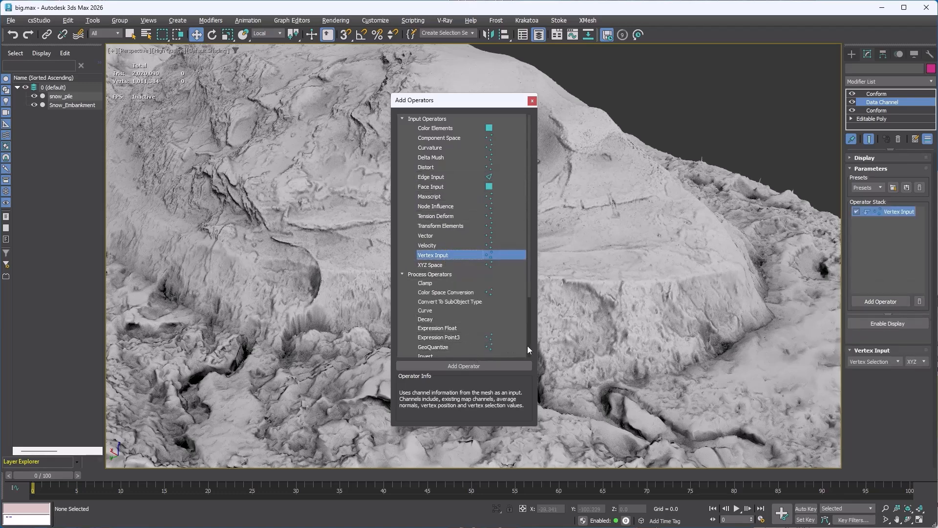
{"action": "scroll", "coordinate": [529, 344], "scroll_direction": "down", "scroll_amount": 3}
{"action": "double_click", "coordinate": [455, 313]}
{"action": "double_click", "coordinate": [454, 349]}
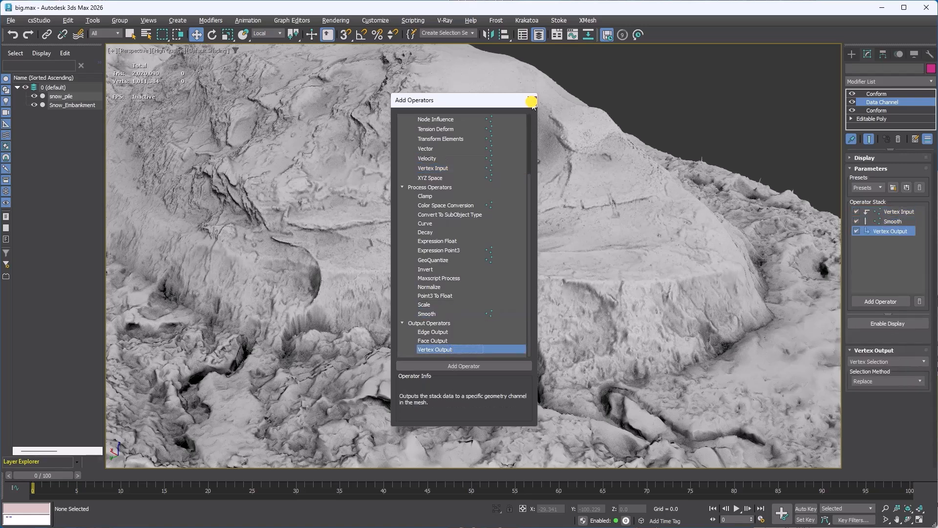
{"action": "left_click", "coordinate": [532, 101]}
Step: Choose the Vertex Input operator's channel and set the Smooth operator to 32 iterations with an amount of 1.0
{"action": "left_click", "coordinate": [898, 211]}
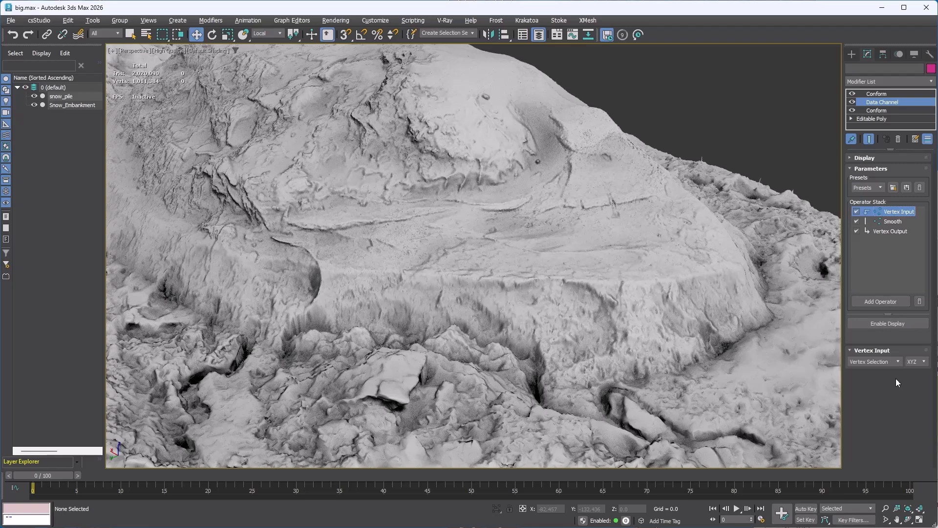
{"action": "left_click", "coordinate": [878, 362]}
{"action": "left_click", "coordinate": [877, 397]}
{"action": "left_click", "coordinate": [893, 221]}
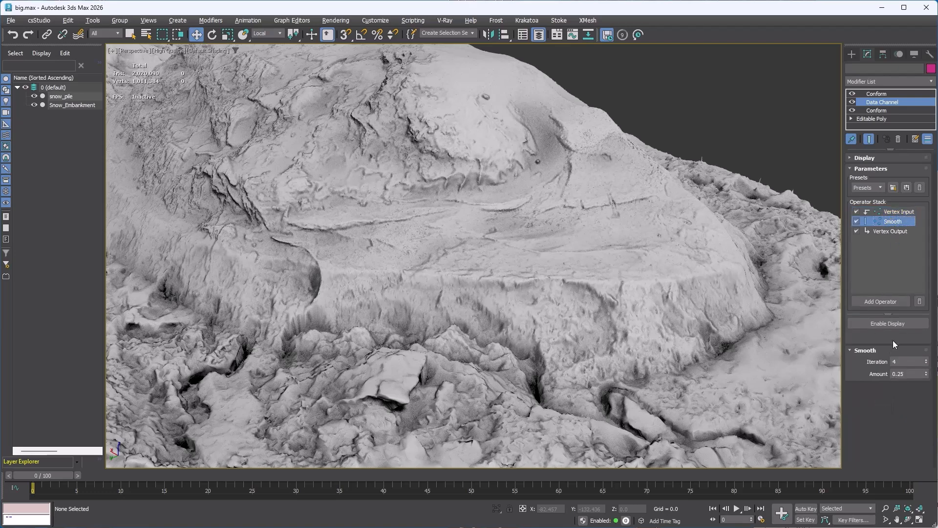
{"action": "left_click", "coordinate": [900, 362]}
{"action": "left_click", "coordinate": [903, 374]}
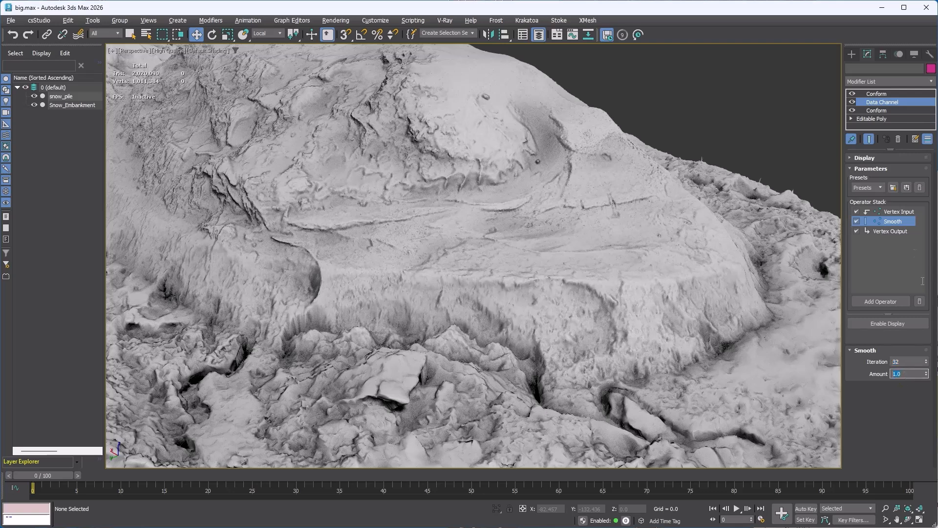
{"action": "left_click", "coordinate": [888, 231]}
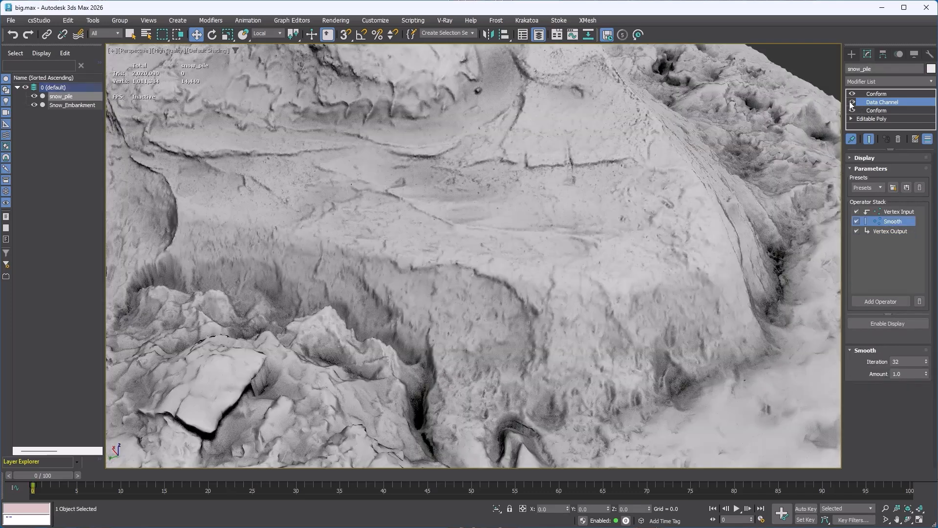
Step: Toggle the Data Channel modifier off and on to compare the snow pile's blend with and without smoothing
{"action": "left_click", "coordinate": [850, 102]}
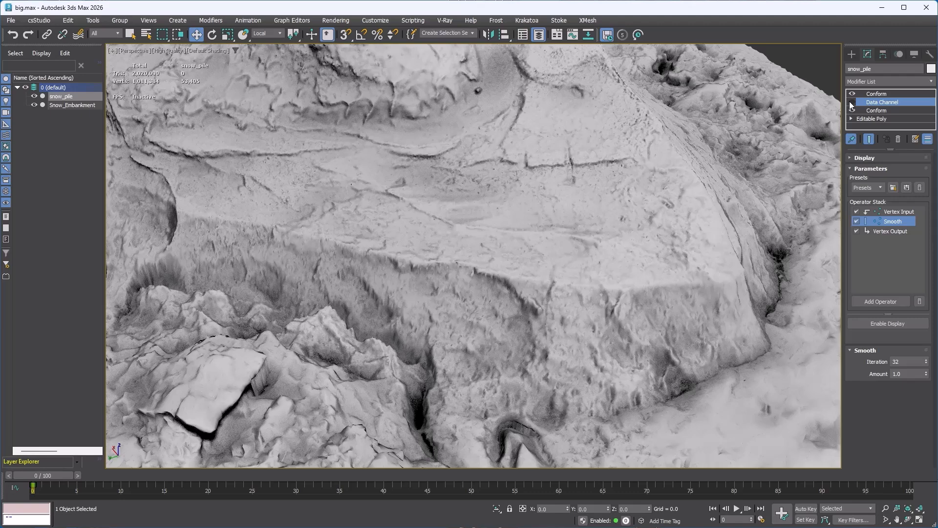
{"action": "left_click", "coordinate": [851, 102]}
{"action": "left_click", "coordinate": [851, 102]}
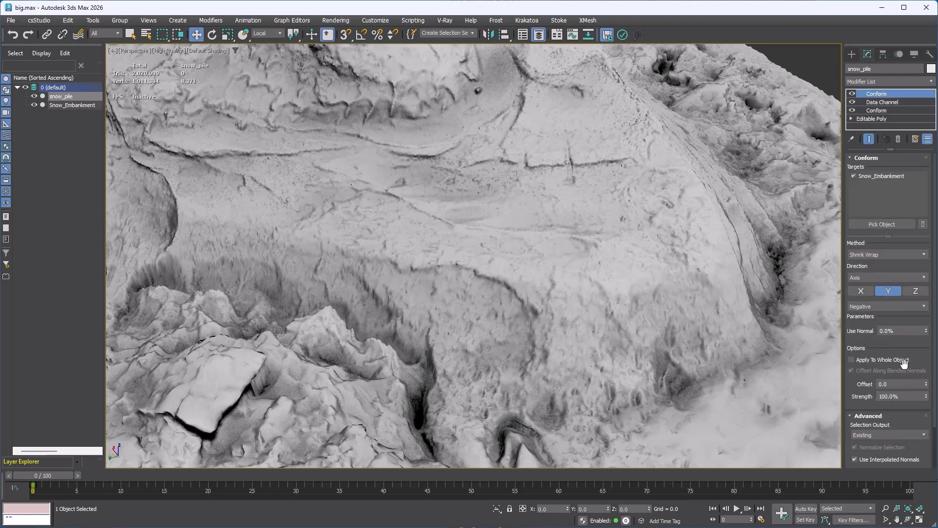
Step: Cache the result of the upper Conform modifier from its advanced settings
{"action": "left_click_drag", "start_coordinate": [905, 419], "coordinate": [898, 190]}
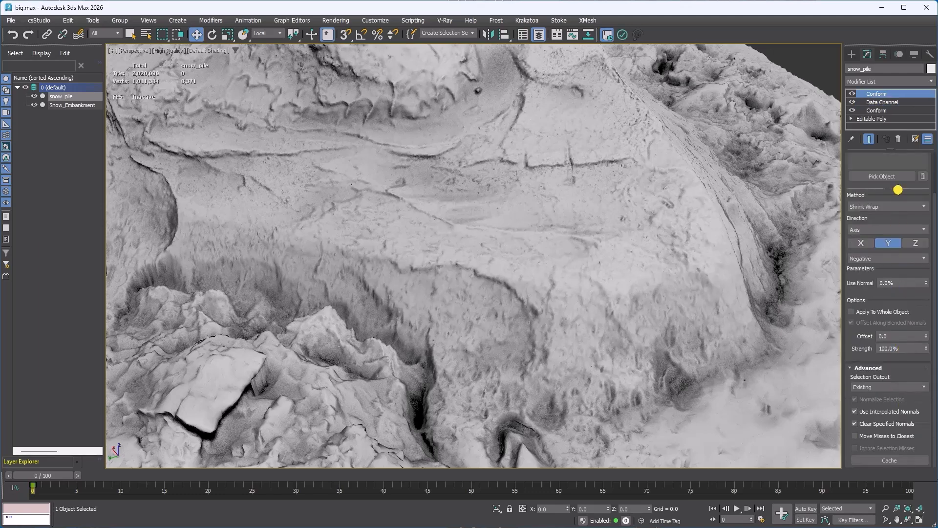
{"action": "left_click", "coordinate": [894, 461]}
{"action": "left_click_drag", "start_coordinate": [888, 295], "coordinate": [909, 461]}
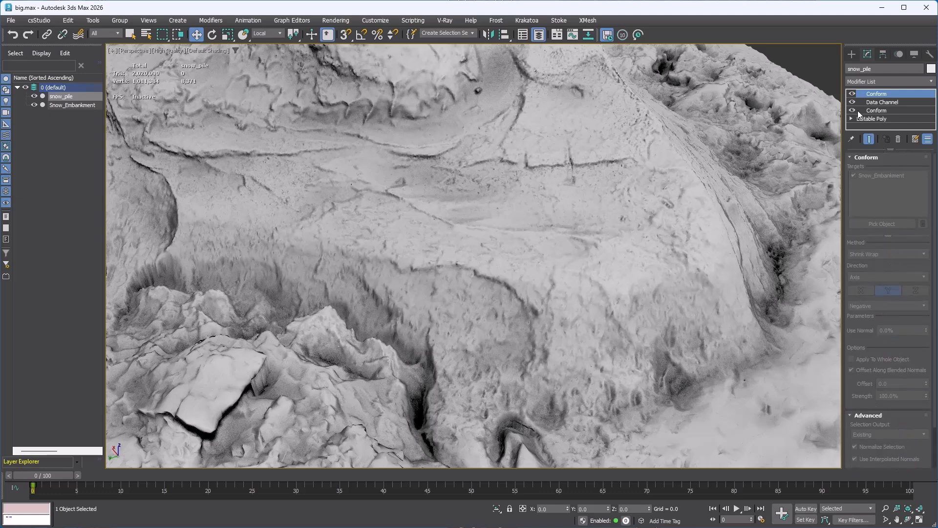
Step: Turn off the Data Channel and lower Conform modifiers, test the cached result by moving the snow pile, and undo the move
{"action": "left_click", "coordinate": [852, 102]}
{"action": "left_click", "coordinate": [852, 110]}
{"action": "scroll", "coordinate": [673, 221], "scroll_direction": "down", "scroll_amount": 5}
{"action": "middle_click_drag", "start_coordinate": [673, 221], "coordinate": [579, 119], "text": "alt"}
{"action": "left_click_drag", "start_coordinate": [487, 95], "coordinate": [496, 73]}
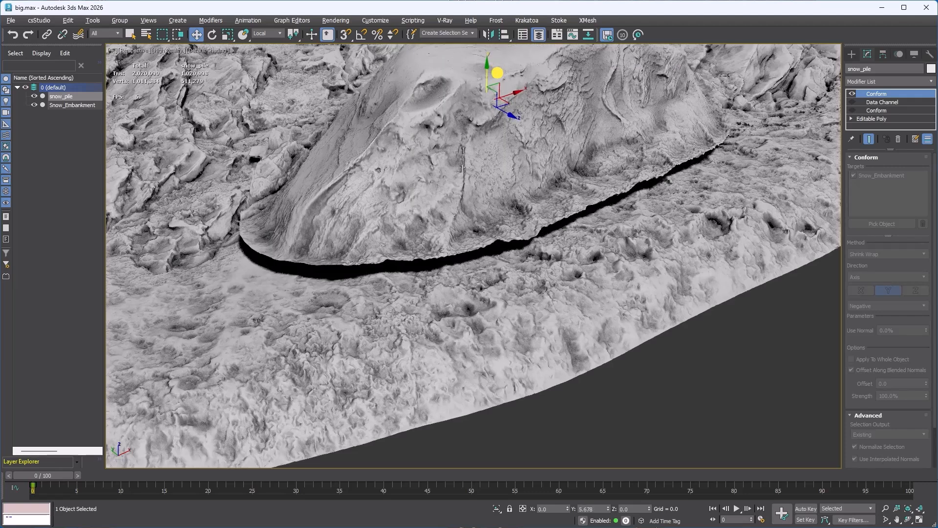
{"action": "key", "text": "ctrl+z"}
Step: Toggle the upper Conform modifier off and on to compare the snow pile's shape, and clear its cache in the advanced settings
{"action": "left_click", "coordinate": [852, 94]}
{"action": "left_click", "coordinate": [852, 93]}
{"action": "left_click", "coordinate": [851, 93]}
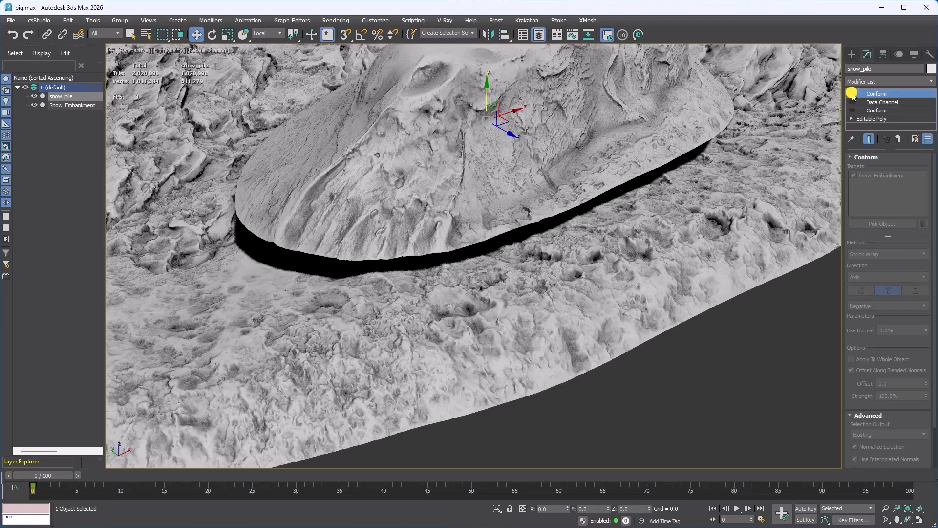
{"action": "left_click", "coordinate": [852, 94]}
{"action": "scroll", "coordinate": [912, 459], "scroll_direction": "down", "scroll_amount": 3}
{"action": "left_click", "coordinate": [912, 460]}
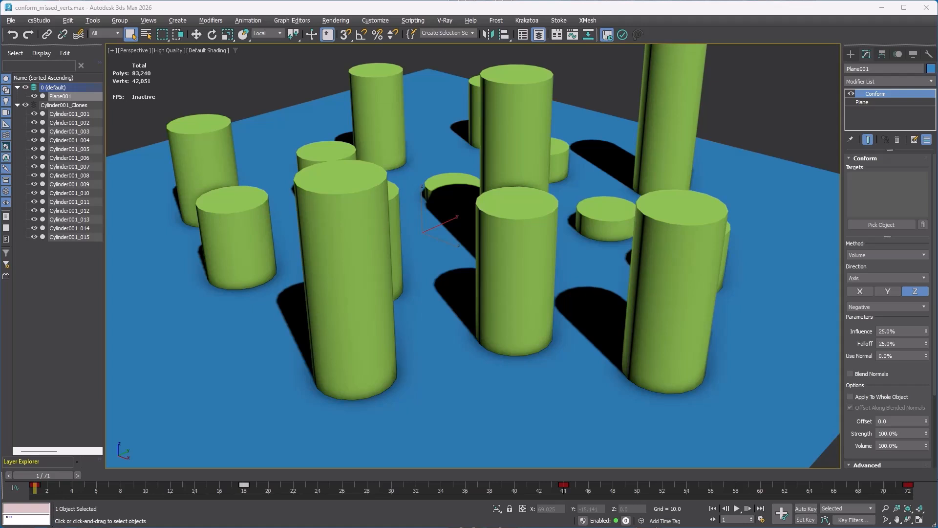
Step: Pick all fifteen cylinders, Cylinder001_001 to Cylinder001_015, as targets of the plane's Conform modifier
{"action": "left_click", "coordinate": [879, 224]}
{"action": "left_click", "coordinate": [193, 207], "text": "shift"}
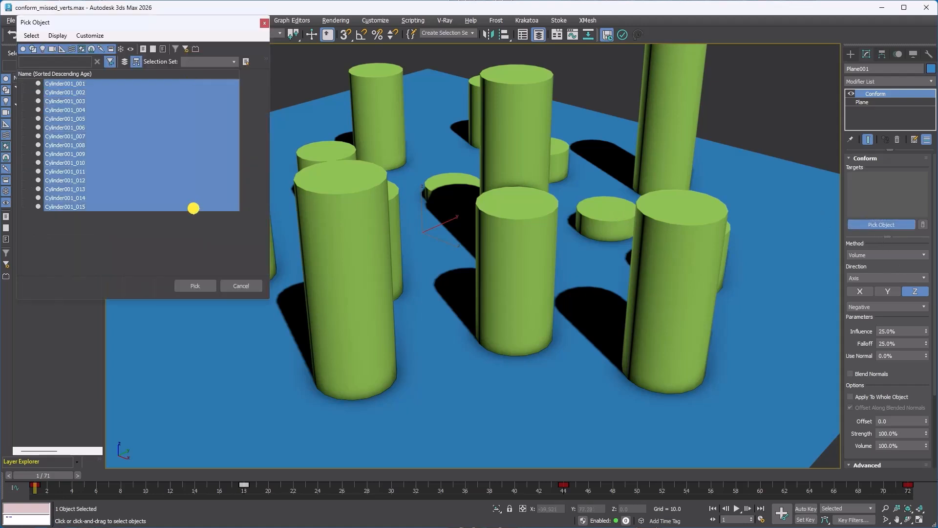
{"action": "left_click", "coordinate": [203, 288]}
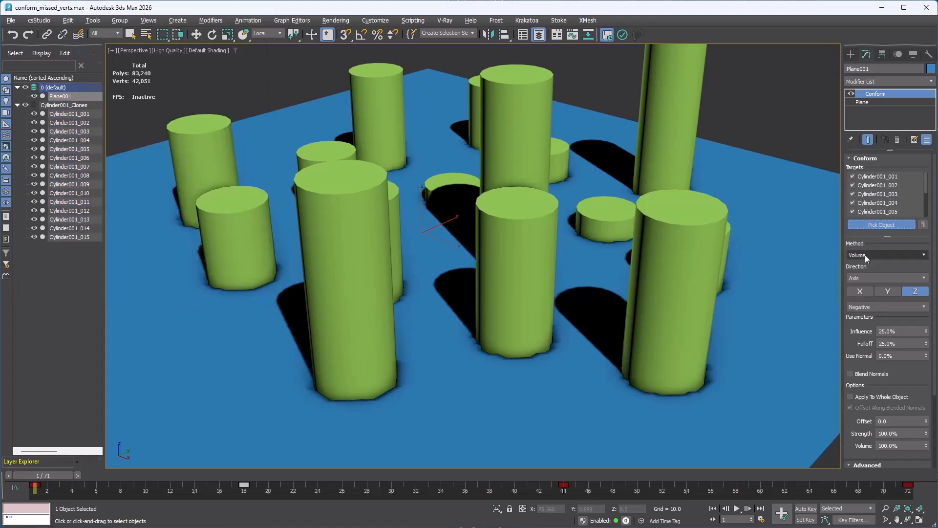
Step: Set the plane's Conform to Shrink Wrap along the Z axis in the Positive direction, and display the scene in wireframe
{"action": "left_click", "coordinate": [866, 255]}
{"action": "left_click", "coordinate": [873, 278]}
{"action": "left_click", "coordinate": [887, 276]}
{"action": "left_click", "coordinate": [887, 287]}
{"action": "left_click_drag", "start_coordinate": [888, 236], "coordinate": [890, 324]}
{"action": "left_click", "coordinate": [913, 394]}
{"action": "left_click", "coordinate": [903, 403]}
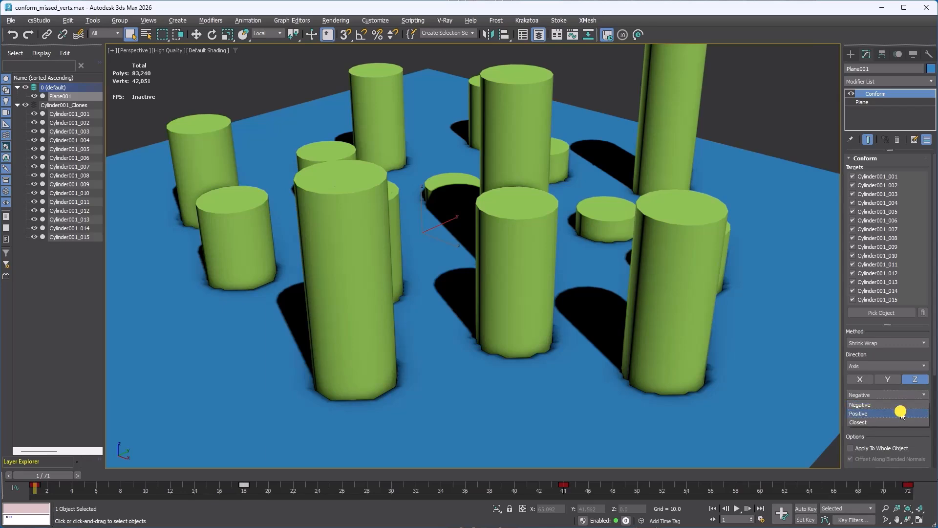
{"action": "key", "text": "F3"}
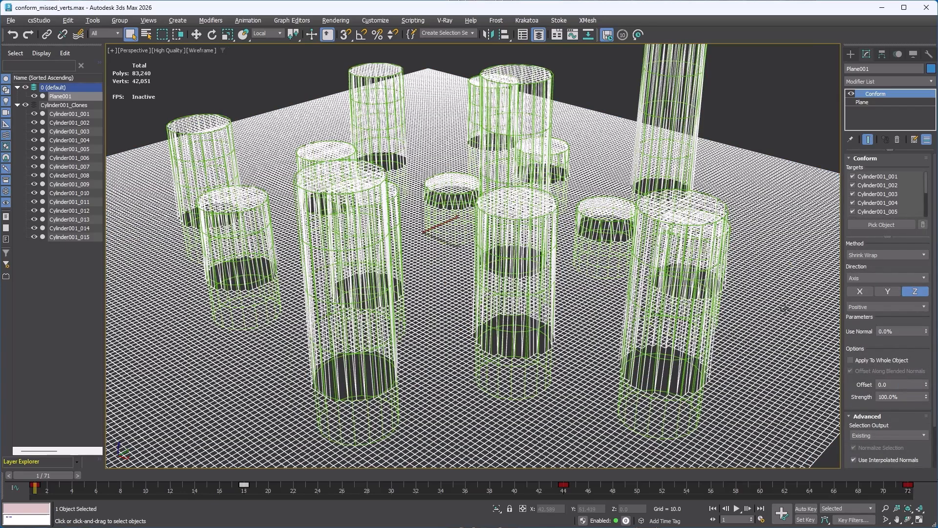
Step: Compare the Negative, Closest and Positive options for the Conform's Z-axis direction, ending on Positive
{"action": "left_click", "coordinate": [879, 307]}
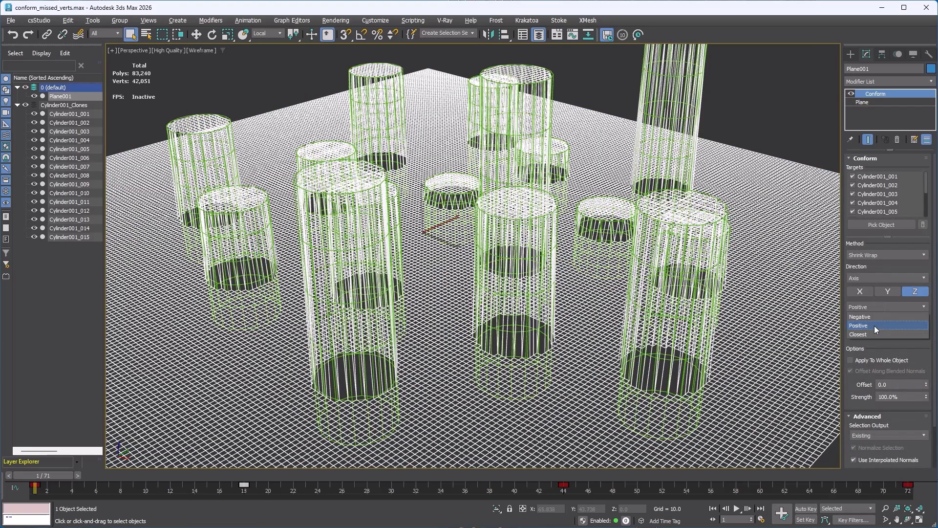
{"action": "left_click", "coordinate": [869, 317]}
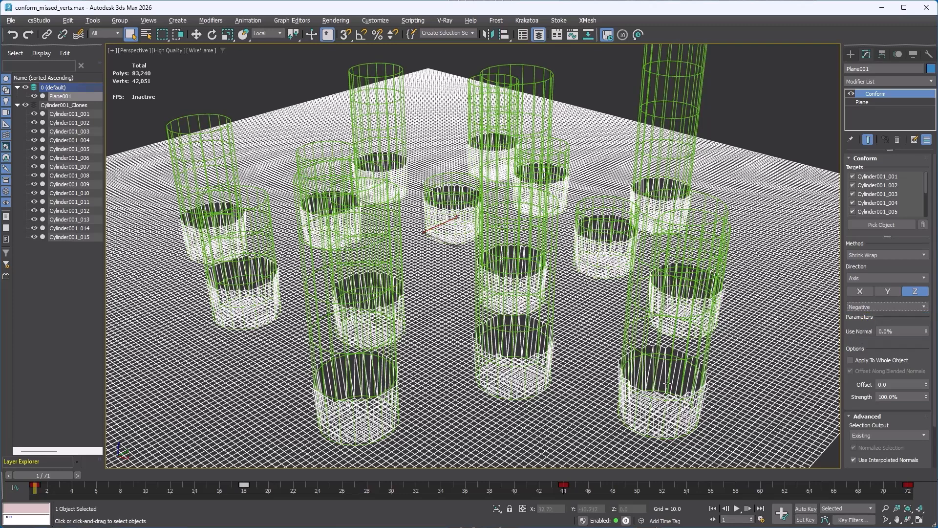
{"action": "left_click", "coordinate": [884, 306]}
{"action": "left_click", "coordinate": [873, 334]}
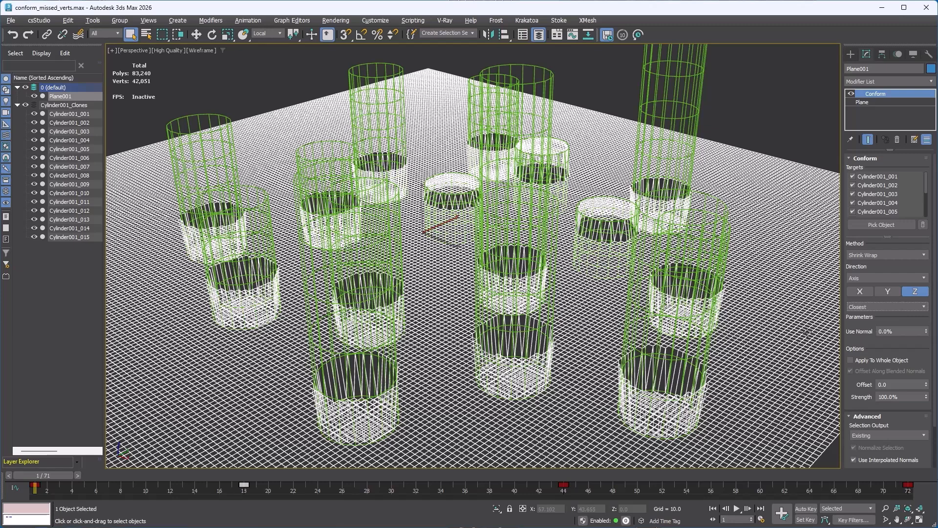
{"action": "left_click", "coordinate": [890, 309]}
{"action": "left_click", "coordinate": [888, 326]}
{"action": "left_click", "coordinate": [884, 308]}
{"action": "left_click", "coordinate": [880, 333]}
{"action": "left_click", "coordinate": [884, 307]}
{"action": "left_click", "coordinate": [882, 321]}
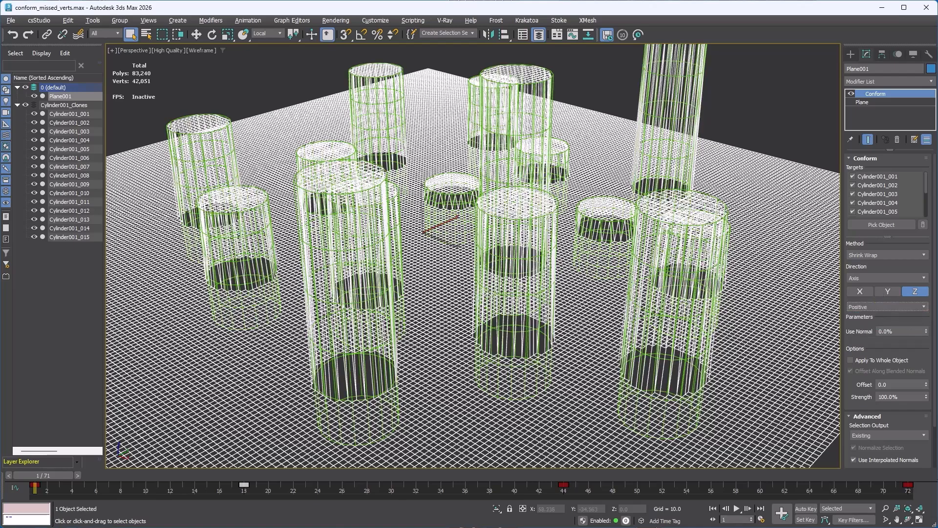
Step: Set the Conform modifier's selection output to Missed
{"action": "left_click", "coordinate": [888, 435]}
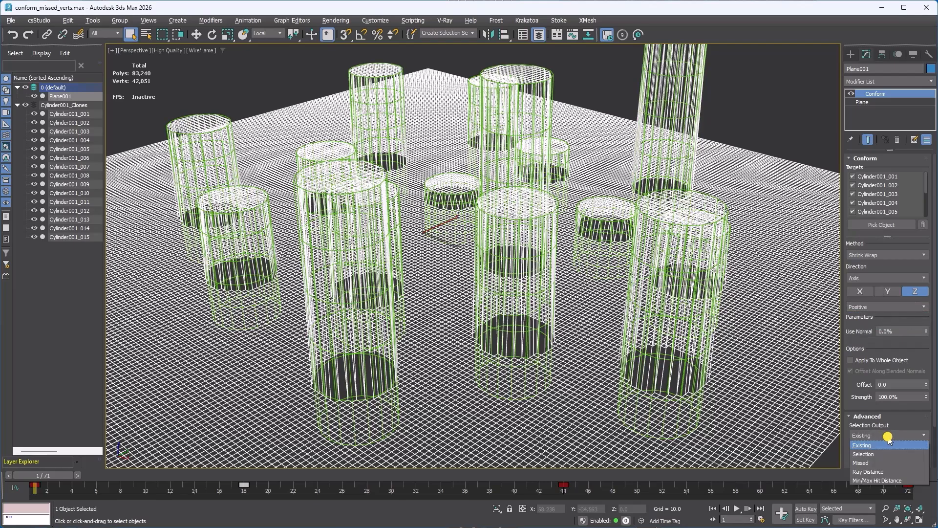
{"action": "left_click", "coordinate": [873, 463]}
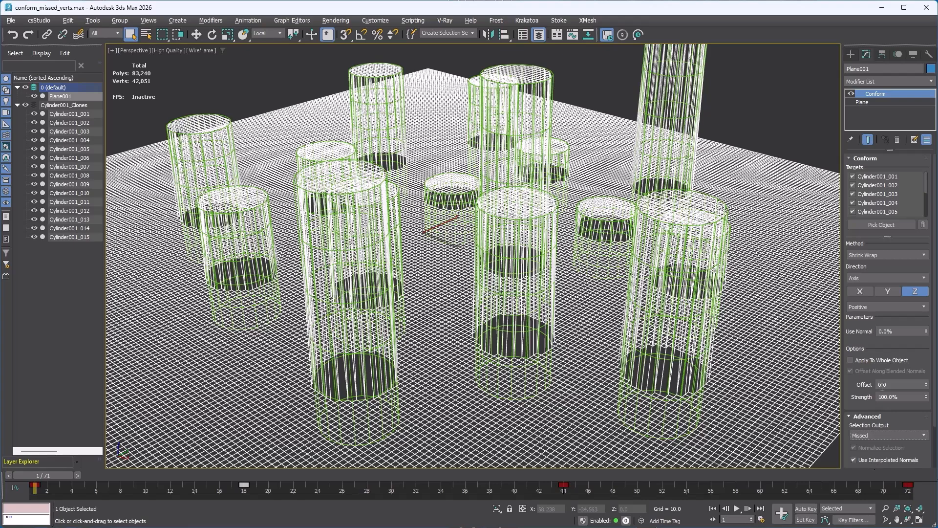
Step: Add a Mesh Select modifier above the Conform to check the output vertex selection, and delete that modifier
{"action": "left_click", "coordinate": [881, 87]}
{"action": "type", "text": "mesh"}
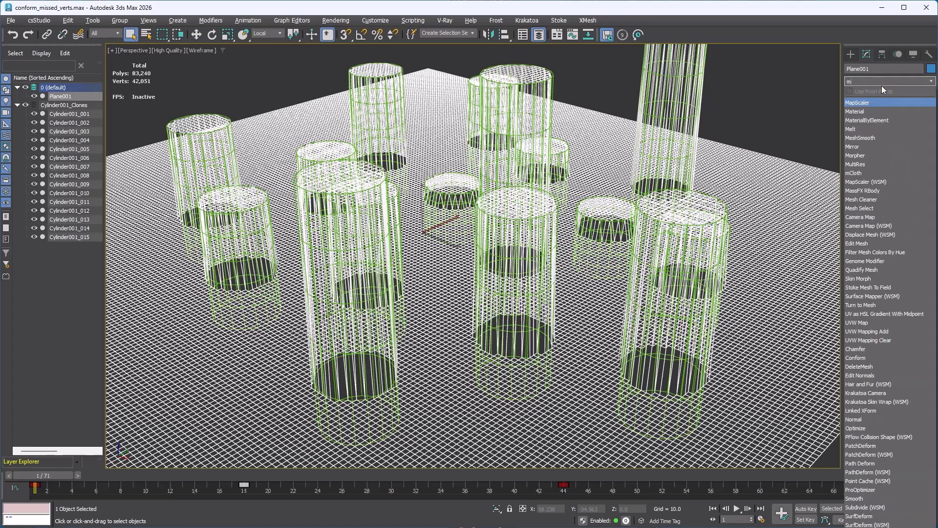
{"action": "key", "text": "Down"}
{"action": "key", "text": "Down"}
{"action": "key", "text": "Return"}
{"action": "key", "text": "1"}
{"action": "left_click", "coordinate": [897, 140]}
Step: Add a Relax modifier to the plane with value 1.0, about 906 iterations and Preserve Volume off, viewed in shaded mode
{"action": "type", "text": "relax"}
{"action": "key", "text": "Return"}
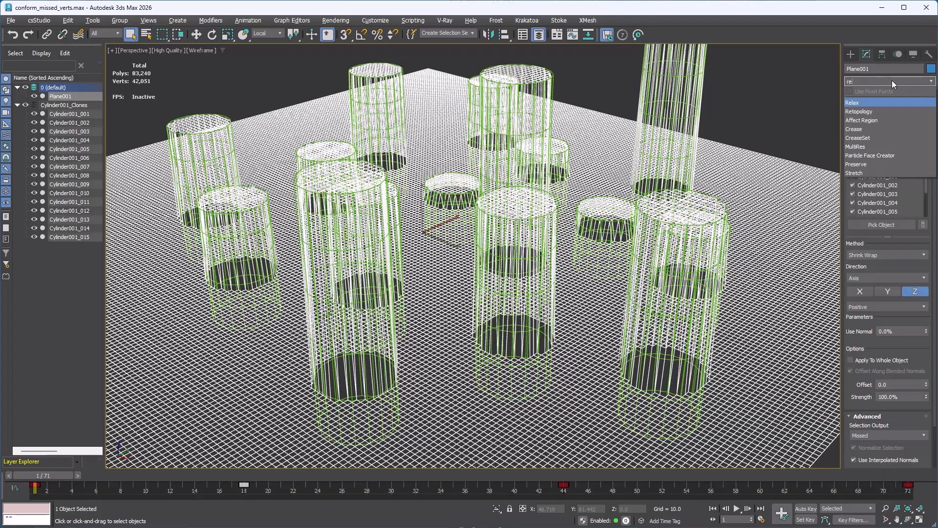
{"action": "key", "text": "F3"}
{"action": "left_click", "coordinate": [896, 218]}
{"action": "double_click", "coordinate": [906, 169]}
{"action": "type", "text": "1"}
{"action": "key", "text": "Return"}
{"action": "left_click_drag", "start_coordinate": [926, 180], "coordinate": [896, 450]}
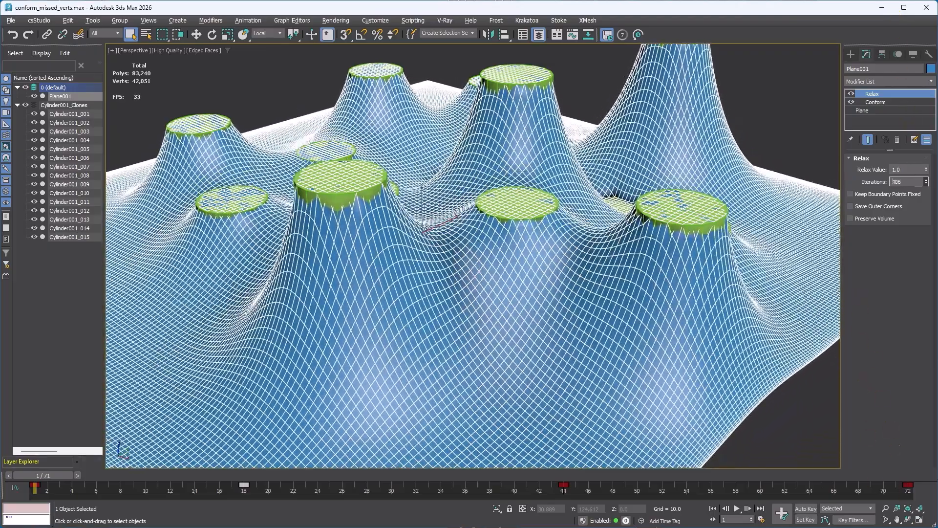
{"action": "left_click", "coordinate": [799, 415]}
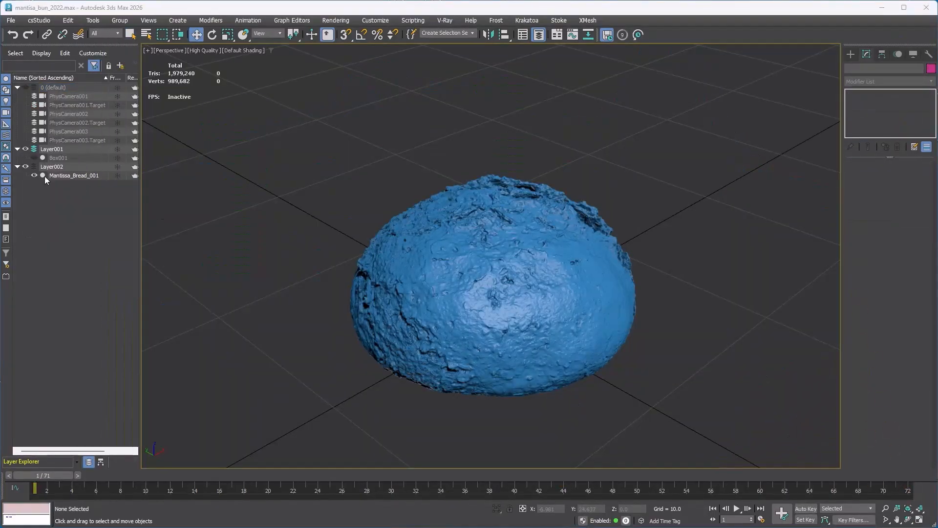
Step: Unhide Box001 in the bread scene, select it, and check its mesh edges
{"action": "left_click", "coordinate": [34, 157]}
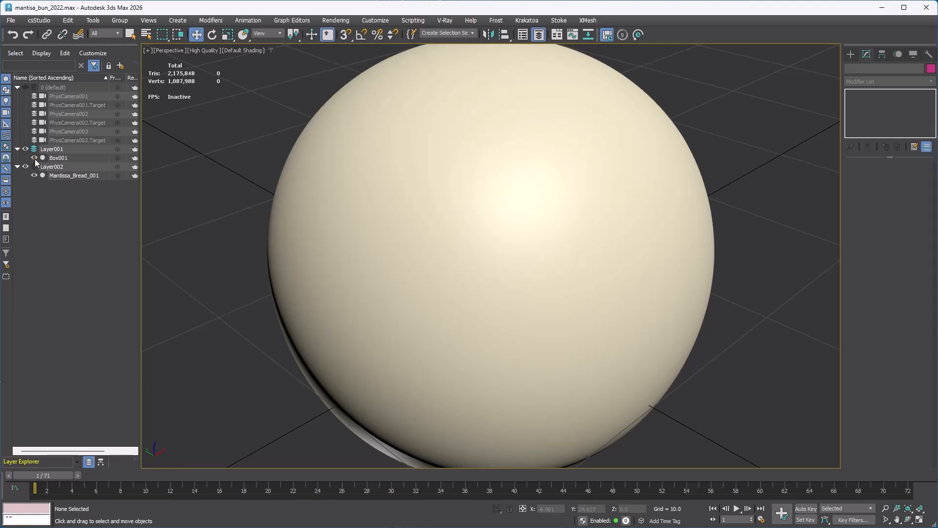
{"action": "key", "text": "F4"}
{"action": "left_click", "coordinate": [611, 218]}
{"action": "key", "text": "F4"}
Step: Add a Conform modifier to Box001 targeting Mantissa_Bread_001, using the Shrink Wrap method along vertex normals
{"action": "left_click", "coordinate": [885, 84]}
{"action": "left_click", "coordinate": [885, 83]}
{"action": "left_click", "coordinate": [881, 231]}
{"action": "left_click", "coordinate": [73, 175]}
{"action": "left_click", "coordinate": [887, 262]}
{"action": "left_click", "coordinate": [873, 281]}
Step: Hide Mantissa_Bread_001 and inspect the conformed surface of Box001 up close
{"action": "key", "text": "w"}
{"action": "scroll", "coordinate": [599, 245], "scroll_direction": "up", "scroll_amount": 5}
{"action": "scroll", "coordinate": [493, 287], "scroll_direction": "up", "scroll_amount": 3}
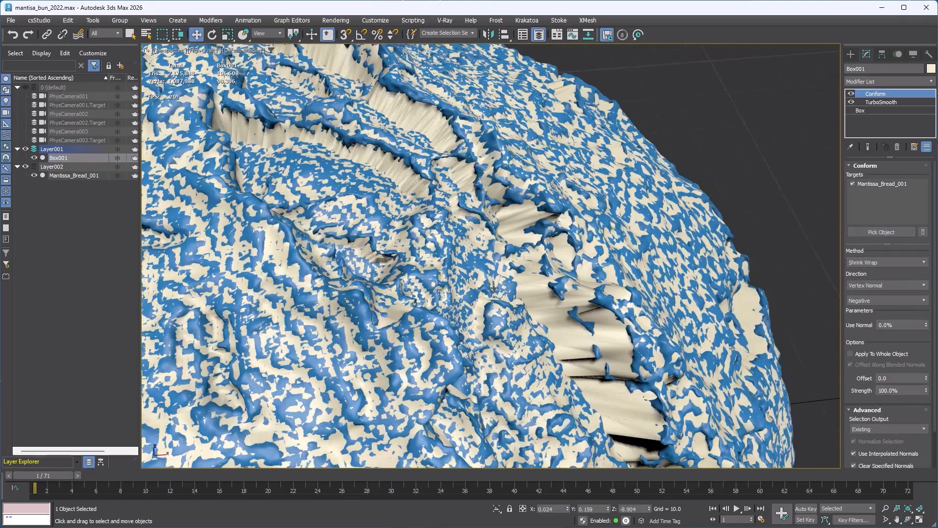
{"action": "left_click", "coordinate": [34, 175]}
{"action": "middle_click_drag", "start_coordinate": [569, 258], "coordinate": [376, 233], "text": "alt"}
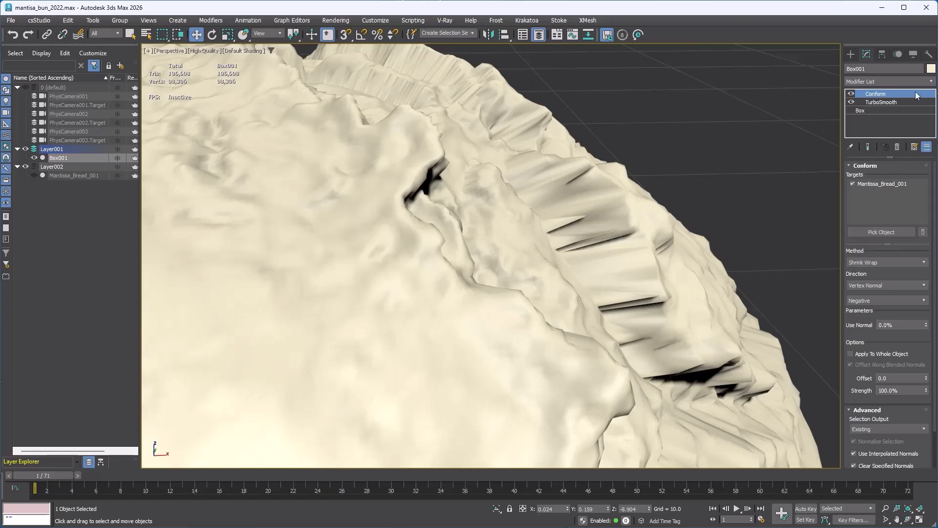
Step: Add a Relax modifier above Box001's Conform with a relax value of 1.0 and 75 iterations
{"action": "left_click", "coordinate": [894, 82]}
{"action": "type", "text": "re"}
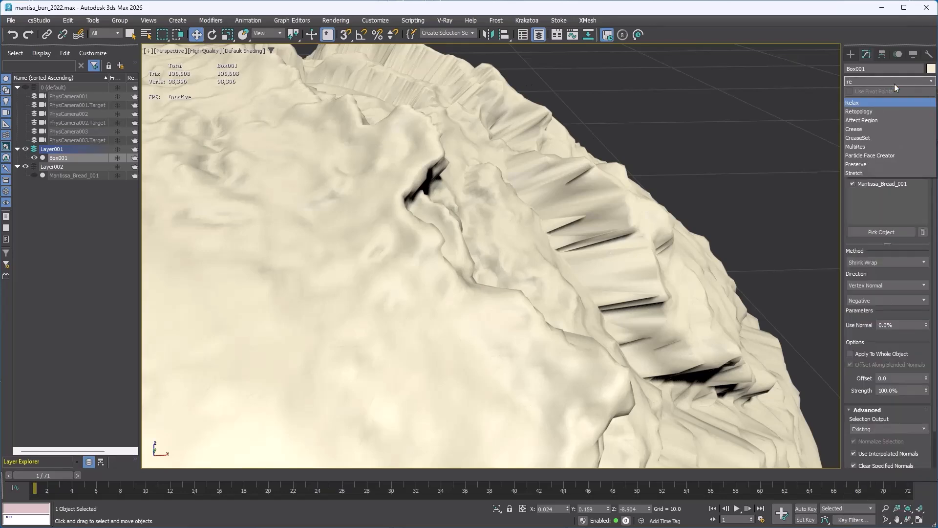
{"action": "key", "text": "Return"}
{"action": "left_click_drag", "start_coordinate": [926, 178], "coordinate": [923, 128]}
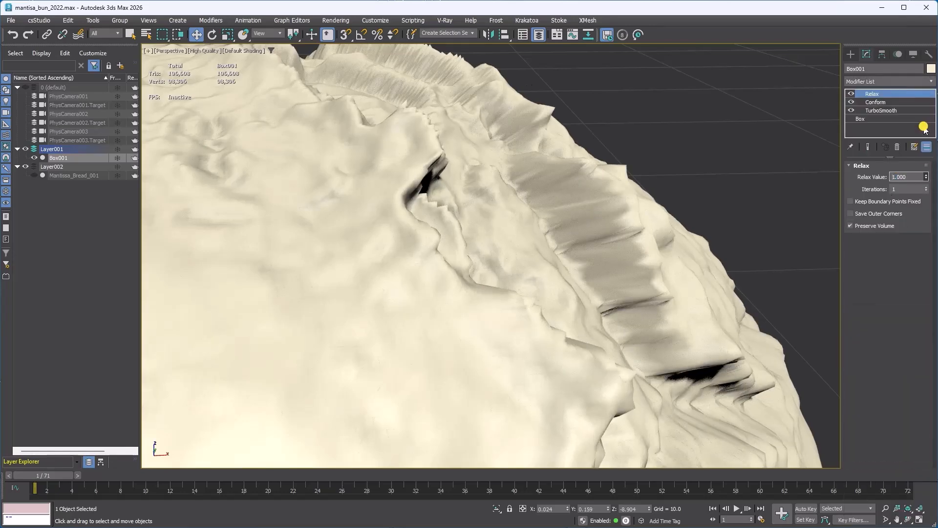
{"action": "left_click_drag", "start_coordinate": [925, 189], "coordinate": [923, 168]}
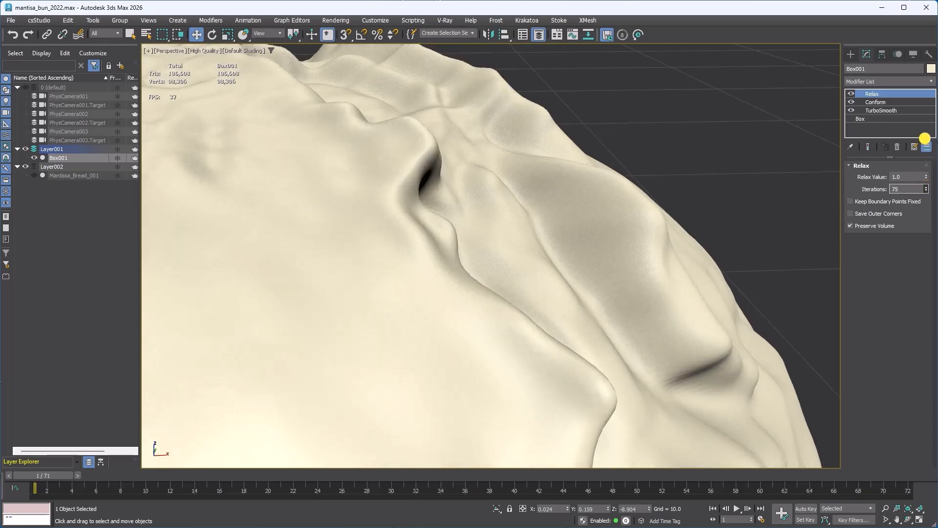
Step: Copy the Conform modifier, paste it above the Relax, and set the copy's direction to Closest
{"action": "right_click", "coordinate": [874, 103]}
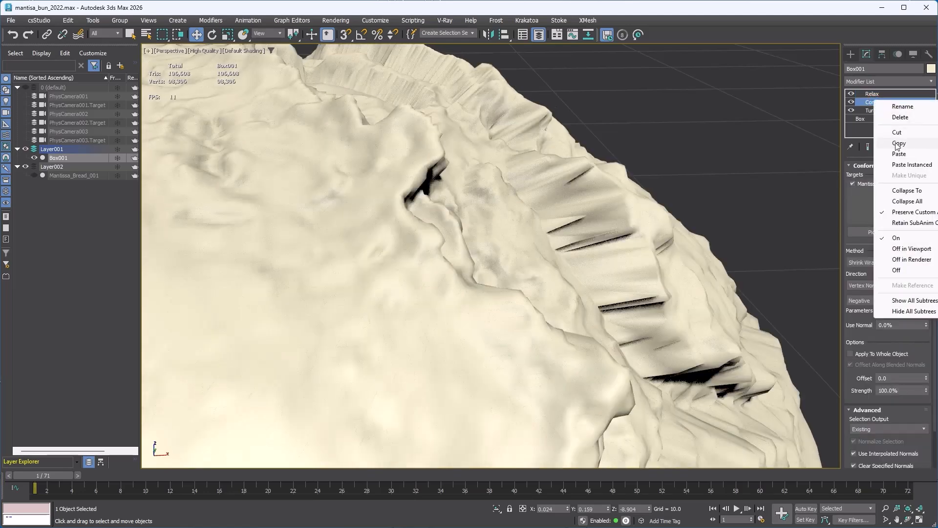
{"action": "left_click", "coordinate": [872, 93]}
{"action": "right_click", "coordinate": [873, 95]}
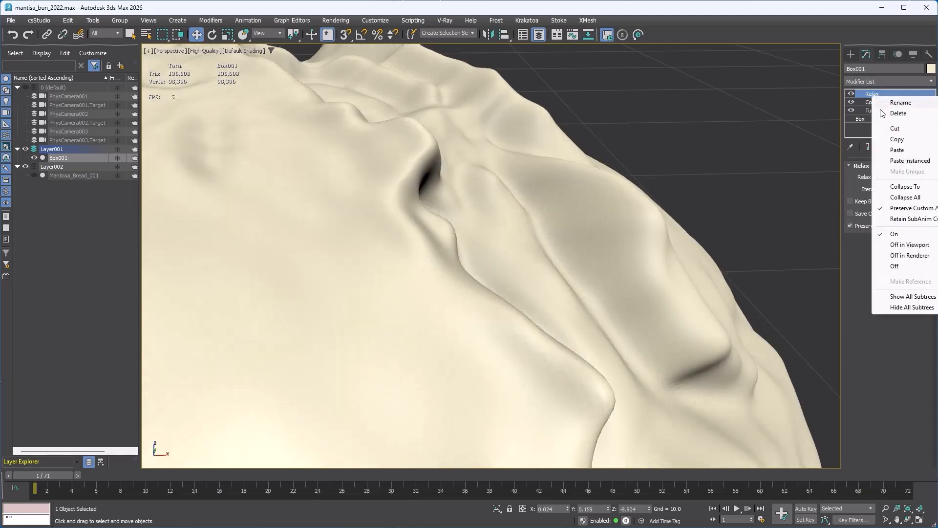
{"action": "left_click", "coordinate": [901, 147]}
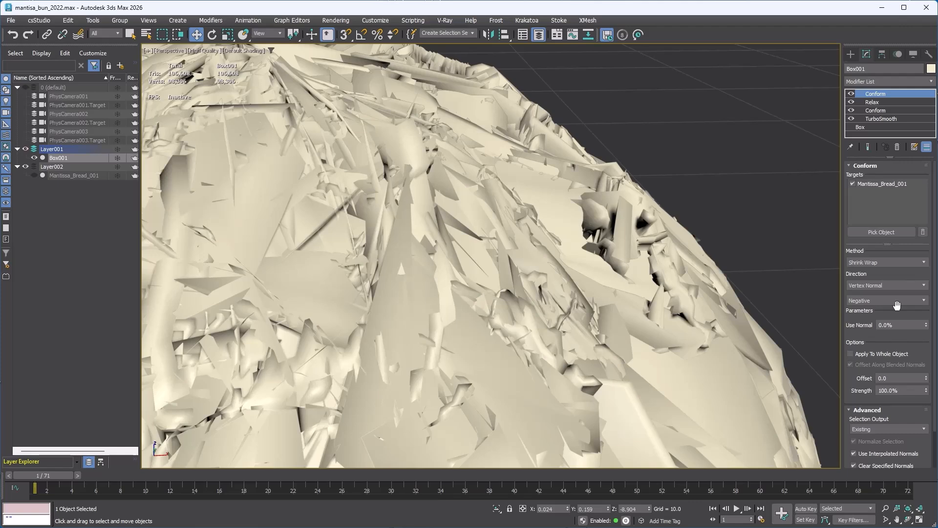
{"action": "left_click", "coordinate": [897, 302]}
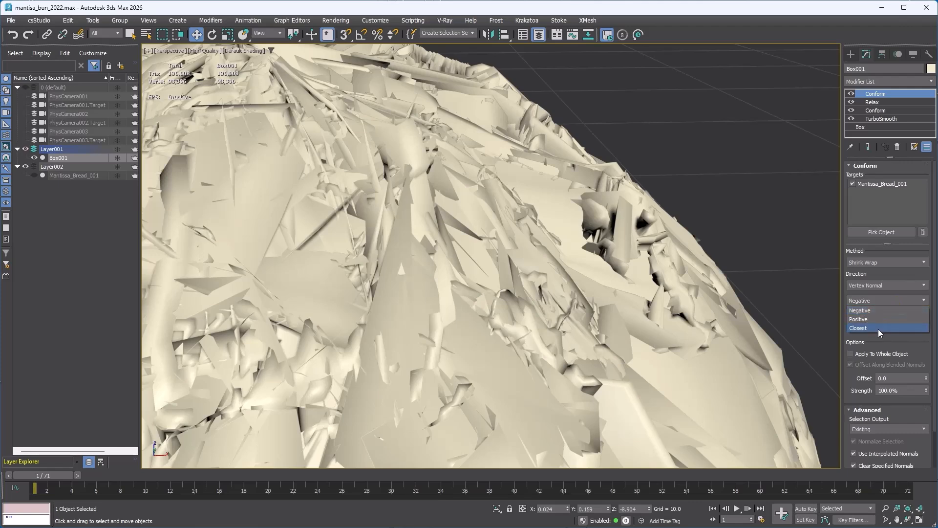
{"action": "left_click", "coordinate": [878, 329]}
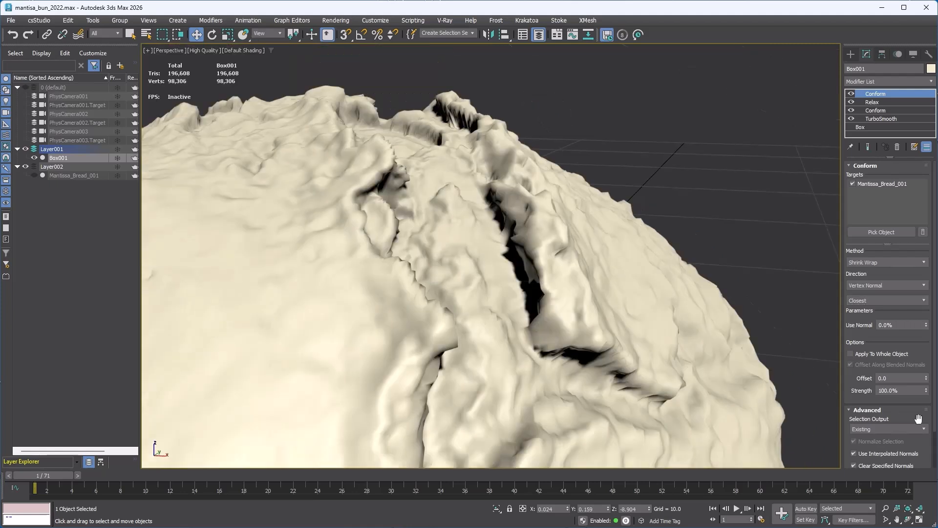
Step: Set the upper Conform's selection output to Ray Distance and examine the resulting color-coded vertex selection around the bread's crevices
{"action": "left_click_drag", "start_coordinate": [918, 419], "coordinate": [915, 247]}
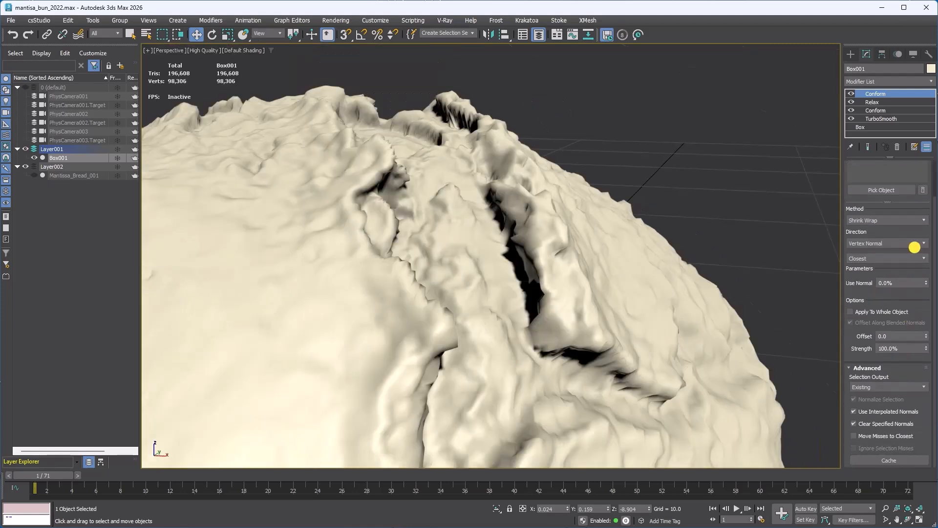
{"action": "left_click", "coordinate": [884, 387]}
{"action": "left_click", "coordinate": [873, 423]}
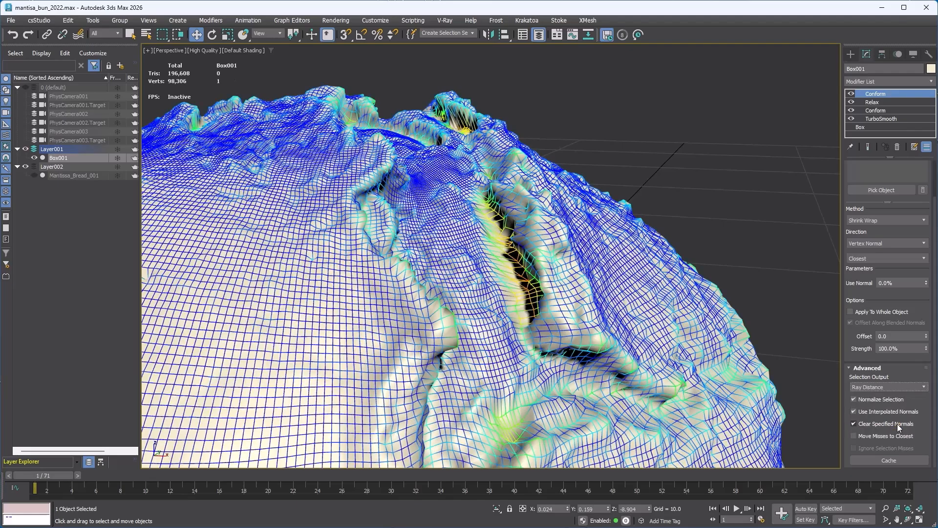
{"action": "middle_click_drag", "start_coordinate": [520, 288], "coordinate": [403, 237], "text": "alt"}
{"action": "middle_click_drag", "start_coordinate": [501, 339], "coordinate": [508, 388], "text": "alt"}
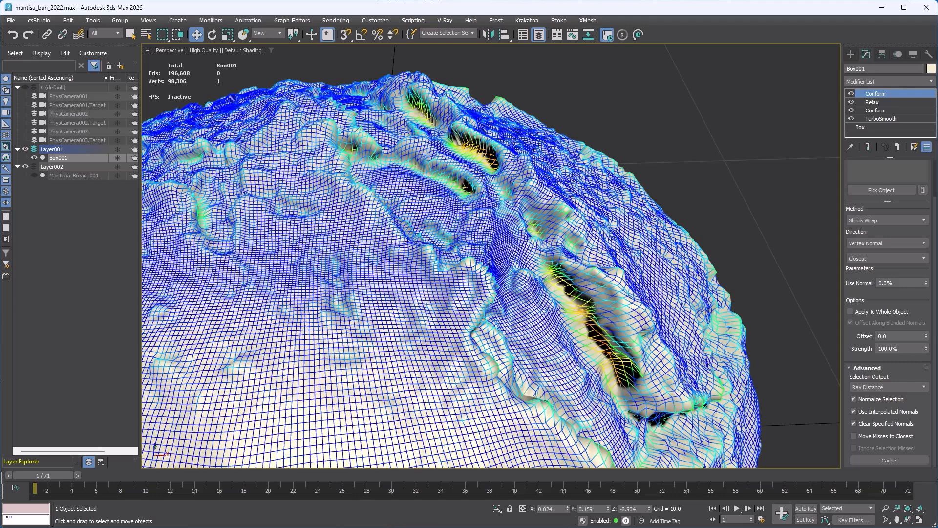
Step: Copy the Relax and upper Conform modifiers together, paste the pair twice on top of the stack, and deselect Box001 to inspect its surface
{"action": "left_click", "coordinate": [894, 103], "text": "ctrl"}
{"action": "right_click", "coordinate": [894, 104]}
{"action": "left_click", "coordinate": [919, 146]}
{"action": "left_click", "coordinate": [890, 95]}
{"action": "right_click", "coordinate": [892, 97]}
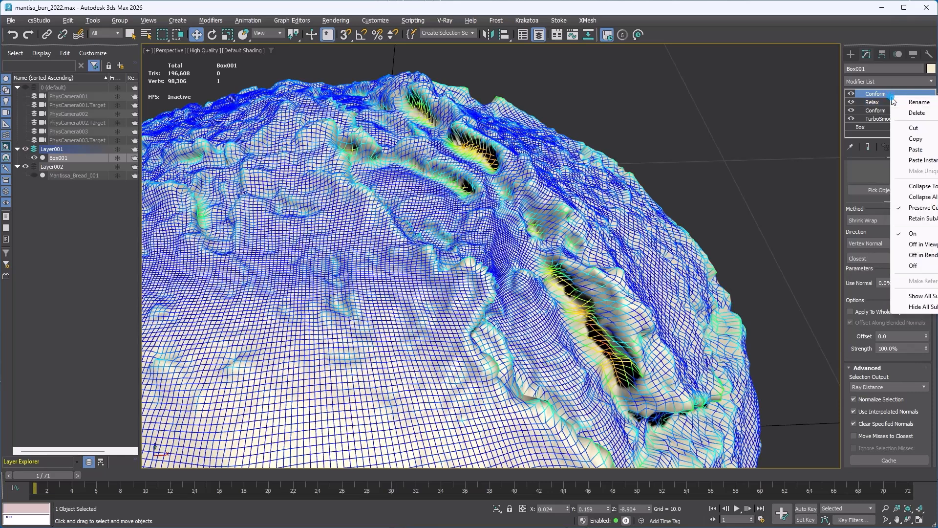
{"action": "left_click", "coordinate": [922, 157]}
{"action": "right_click", "coordinate": [882, 96]}
{"action": "left_click", "coordinate": [914, 151]}
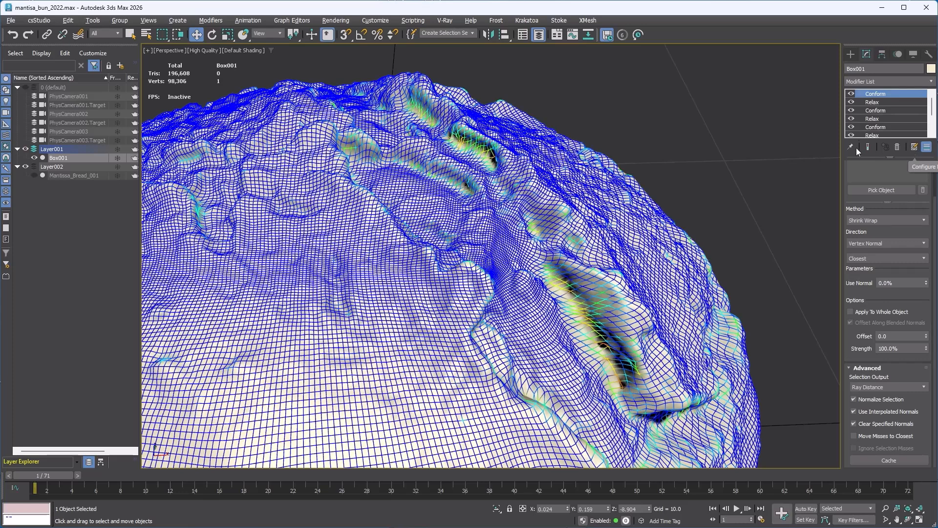
{"action": "left_click", "coordinate": [741, 157]}
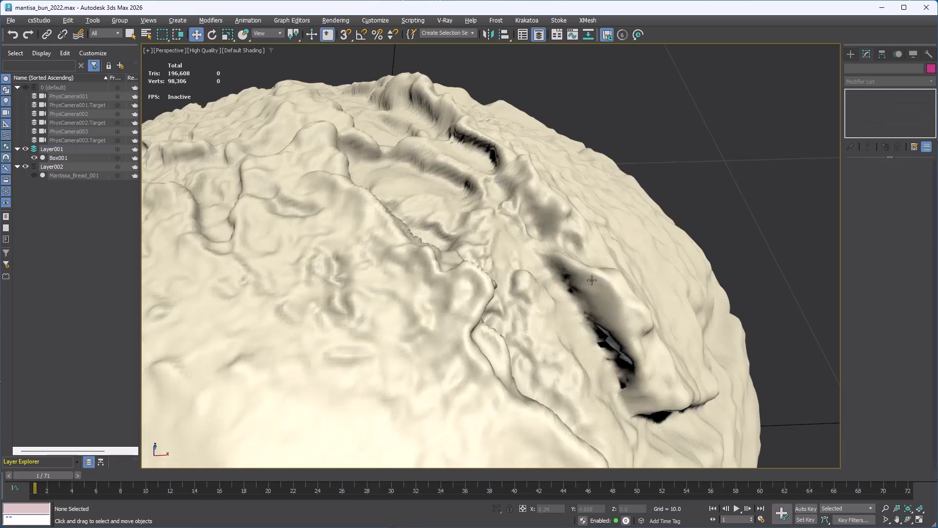
{"action": "middle_click_drag", "start_coordinate": [607, 279], "coordinate": [586, 266], "text": "alt"}
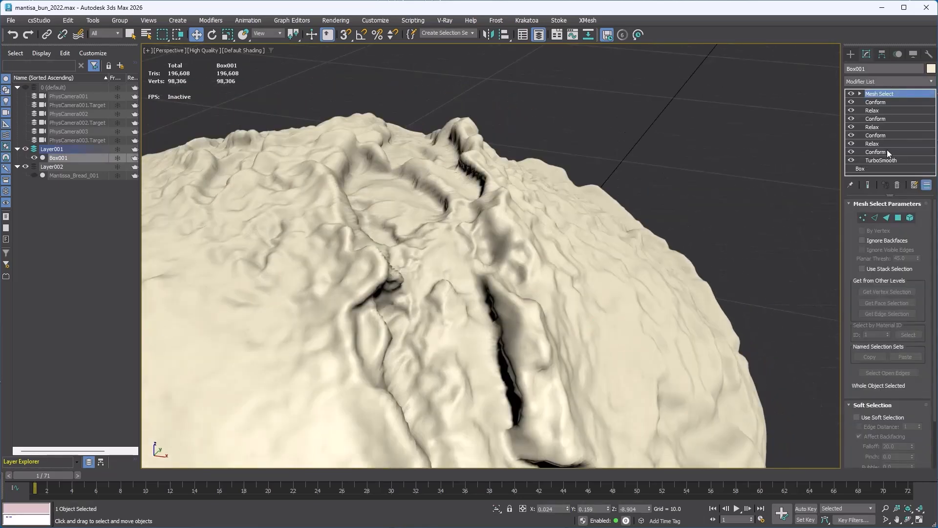
Step: Compare Box001's surface at the lowest Conform with its surface at the Mesh Select on top of the stack
{"action": "left_click", "coordinate": [888, 152]}
{"action": "left_click", "coordinate": [887, 99]}
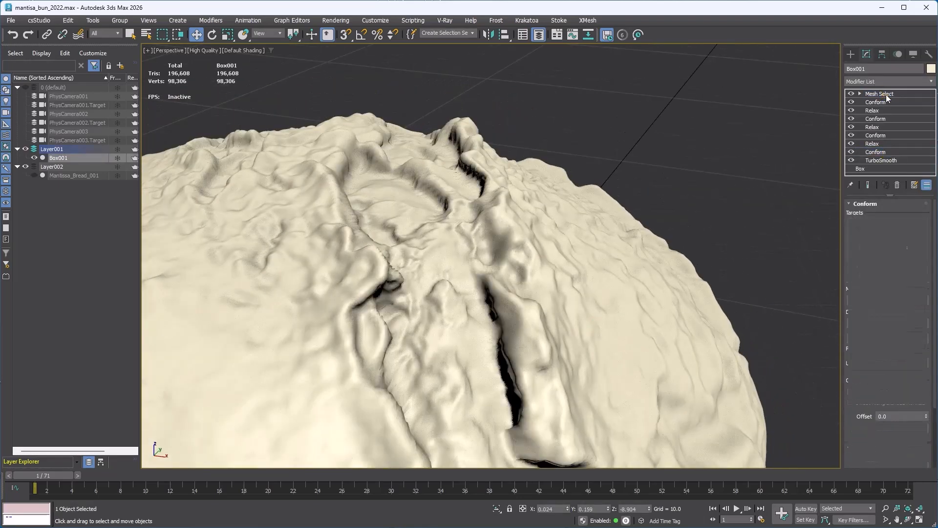
{"action": "left_click", "coordinate": [887, 151]}
{"action": "left_click", "coordinate": [885, 94]}
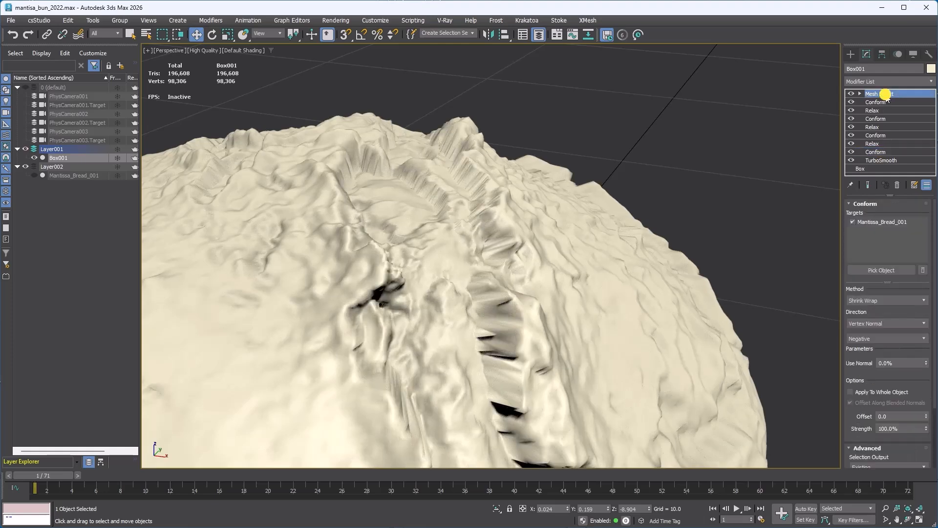
{"action": "left_click", "coordinate": [884, 152]}
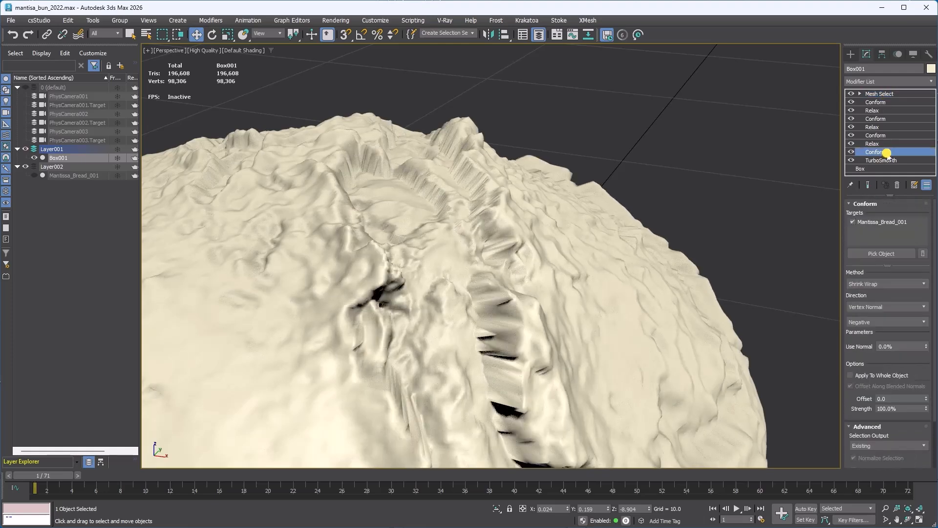
{"action": "left_click", "coordinate": [886, 93]}
{"action": "left_click", "coordinate": [884, 152]}
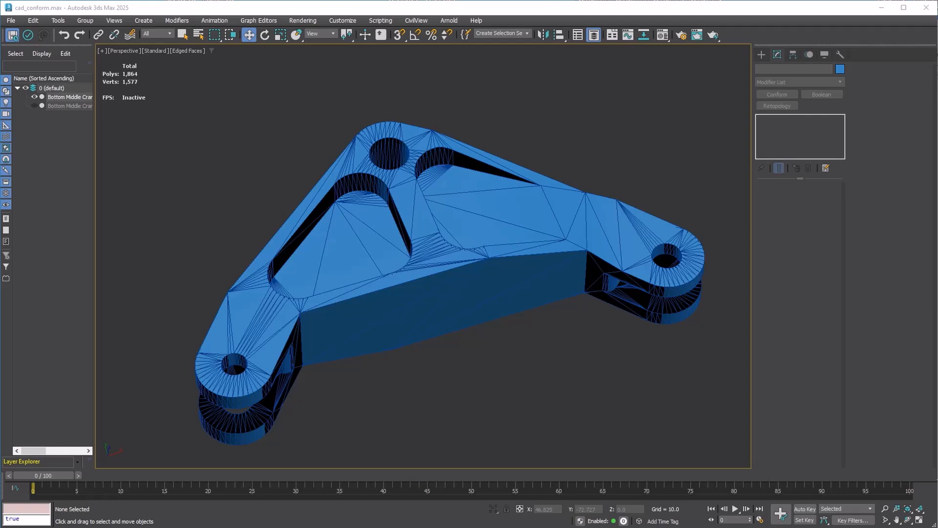
Step: Examine the CAD crank's mesh at edge level around the arched slot by temporarily moving individual rim edges and cancelling each move
{"action": "mouse_move", "coordinate": [545, 387]}
{"action": "middle_mouse_down", "text": "alt"}
{"action": "mouse_move", "coordinate": [433, 377]}
{"action": "mouse_move", "coordinate": [563, 322]}
{"action": "mouse_move", "coordinate": [547, 371]}
{"action": "middle_mouse_up", "text": "alt"}
{"action": "left_click", "coordinate": [421, 263]}
{"action": "scroll", "coordinate": [367, 209], "scroll_direction": "up", "scroll_amount": 10}
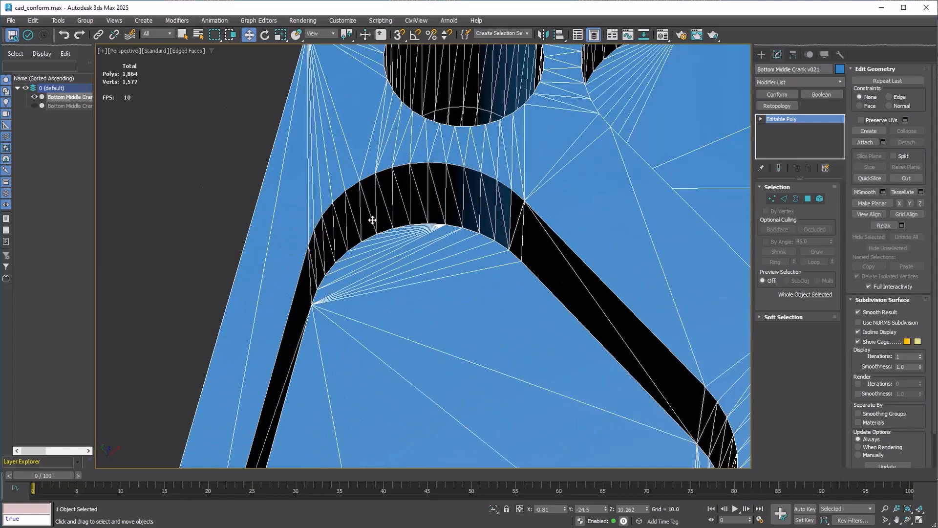
{"action": "left_click", "coordinate": [787, 203]}
{"action": "left_click", "coordinate": [467, 227]}
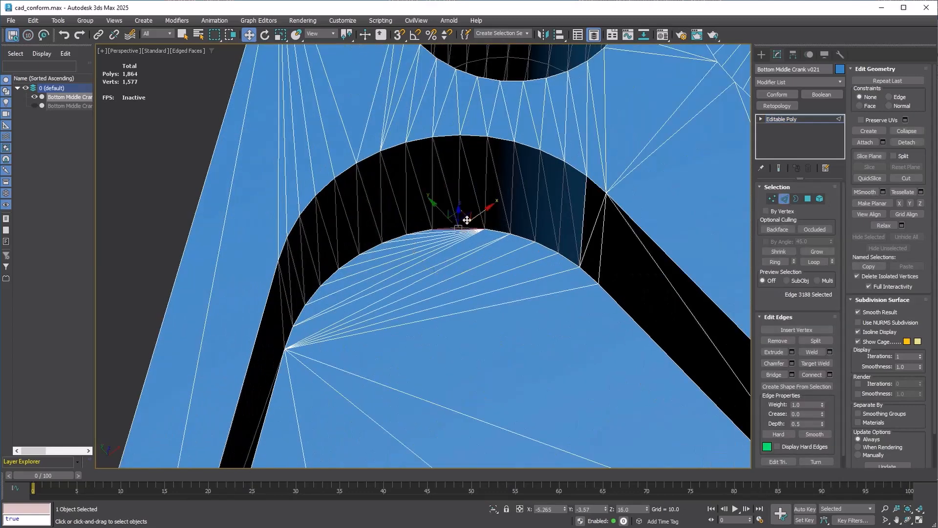
{"action": "left_click_drag", "start_coordinate": [465, 214], "coordinate": [374, 292]}
{"action": "right_click", "coordinate": [375, 291]}
{"action": "left_click", "coordinate": [497, 231]}
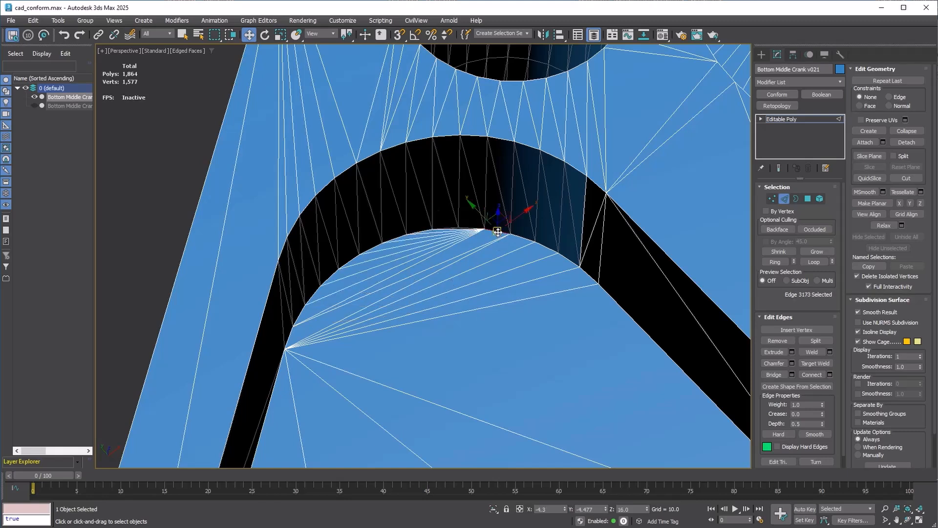
{"action": "left_click_drag", "start_coordinate": [504, 219], "coordinate": [474, 324]}
{"action": "right_click", "coordinate": [474, 325]}
{"action": "left_click_drag", "start_coordinate": [530, 237], "coordinate": [424, 193]}
{"action": "right_click", "coordinate": [424, 193]}
{"action": "left_click", "coordinate": [373, 245]}
{"action": "left_click_drag", "start_coordinate": [373, 244], "coordinate": [425, 279]}
{"action": "right_click", "coordinate": [425, 279]}
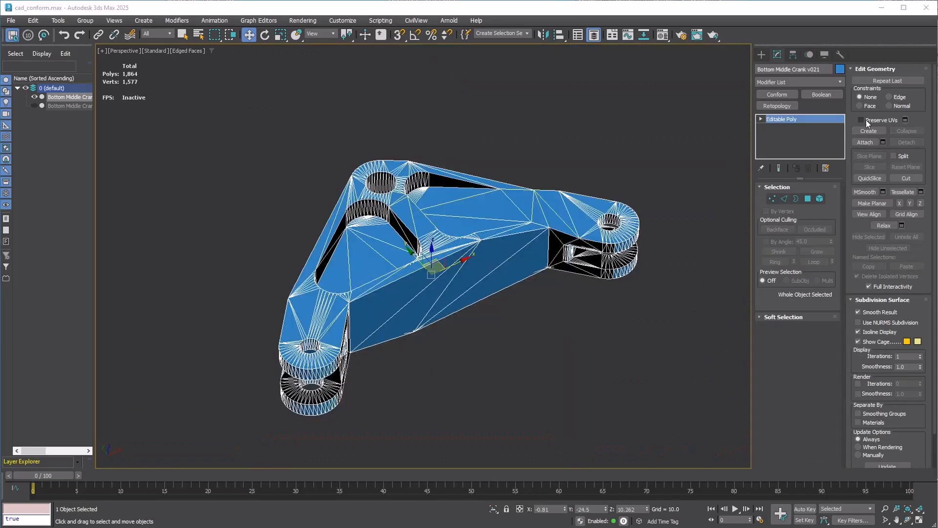
Step: Add a Boolean modifier to the crank, using the OpenVDB method with a voxel size of 0.2
{"action": "left_click", "coordinate": [822, 96]}
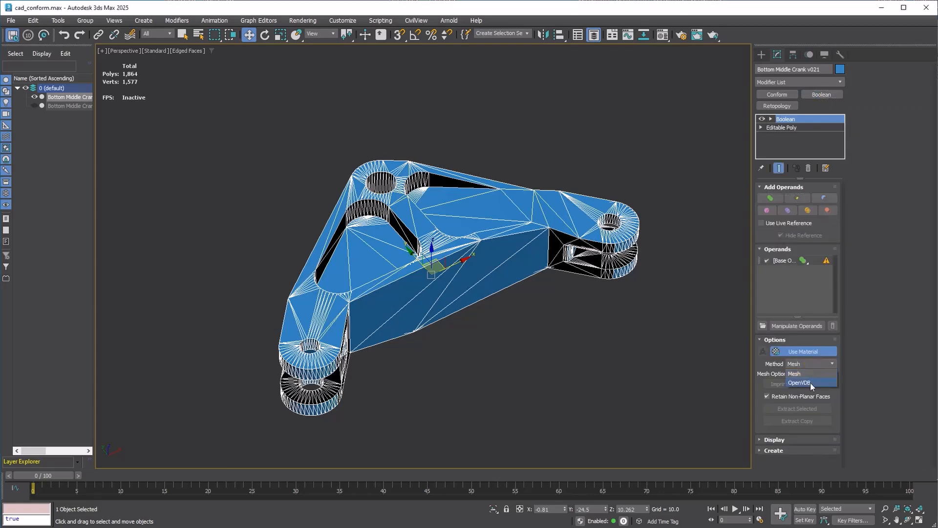
{"action": "left_click", "coordinate": [797, 382]}
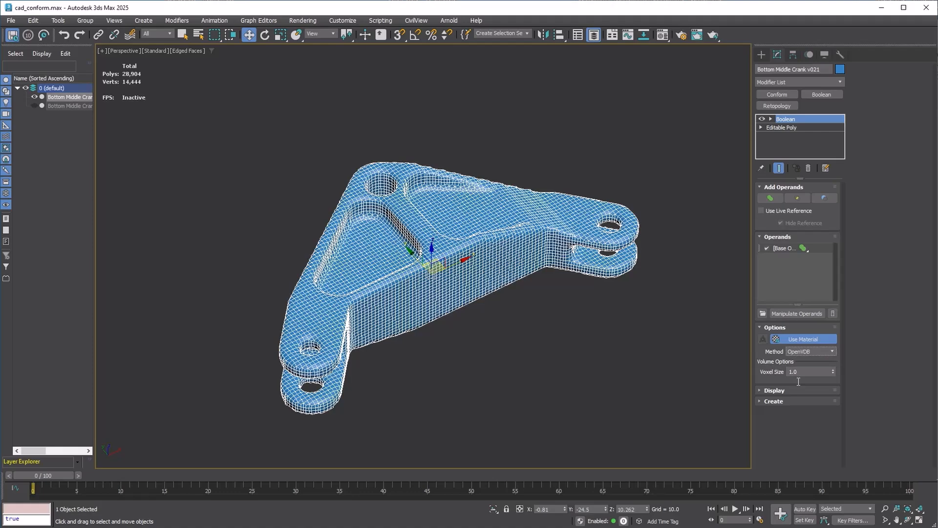
{"action": "scroll", "coordinate": [532, 325], "scroll_direction": "up", "scroll_amount": 10}
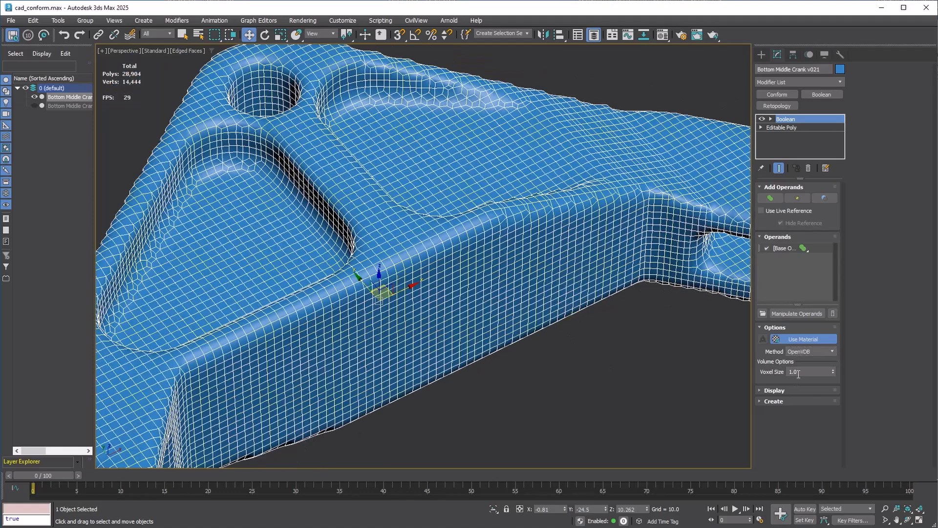
{"action": "double_click", "coordinate": [793, 373]}
{"action": "type", "text": "0.2"}
{"action": "key", "text": "Return"}
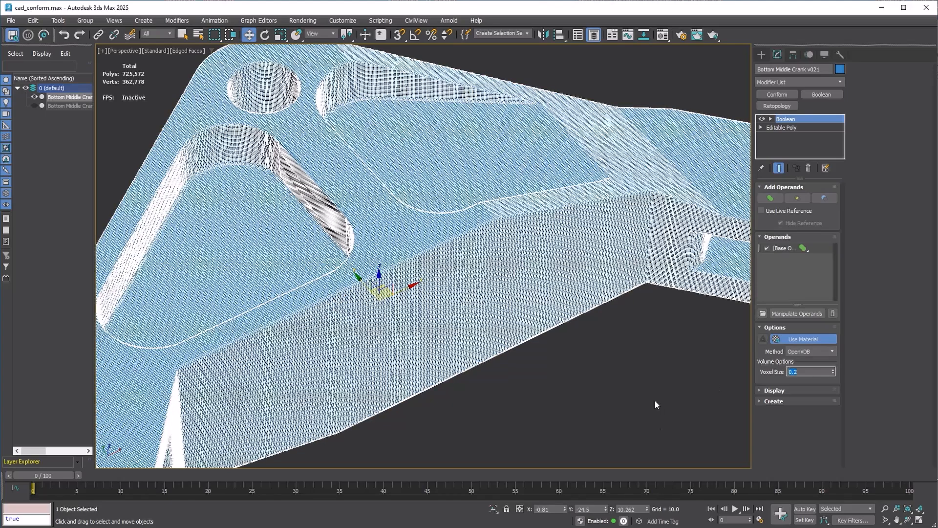
Step: Add a Retopology modifier above the Boolean and compute it with a face count of 25000
{"action": "left_click", "coordinate": [776, 105]}
{"action": "double_click", "coordinate": [811, 219]}
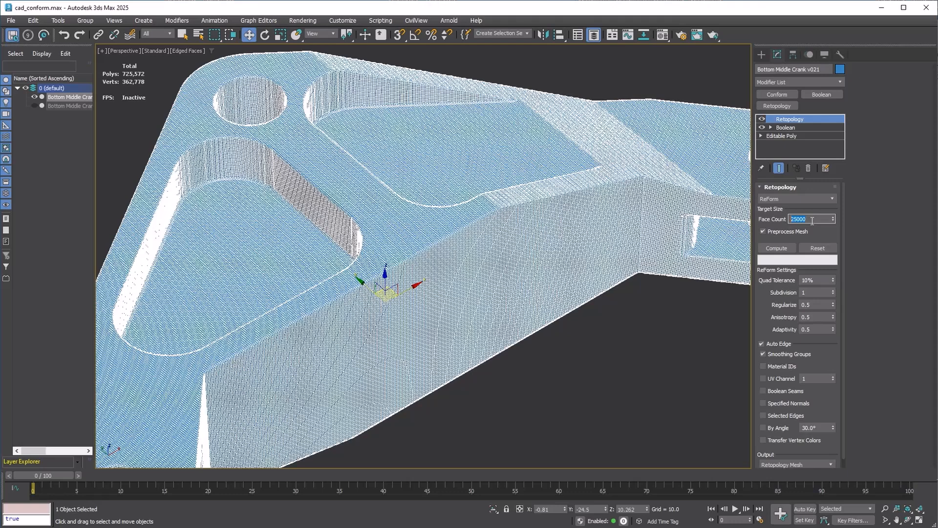
{"action": "left_click", "coordinate": [776, 248]}
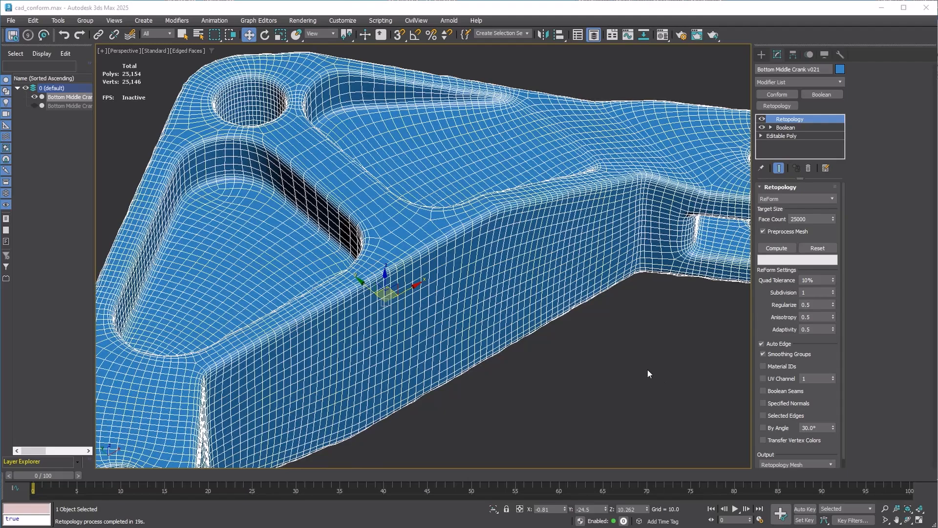
Step: Deselect the crank and examine its retopologized edges up close, first with edged faces displayed and then with them hidden
{"action": "left_click", "coordinate": [642, 370]}
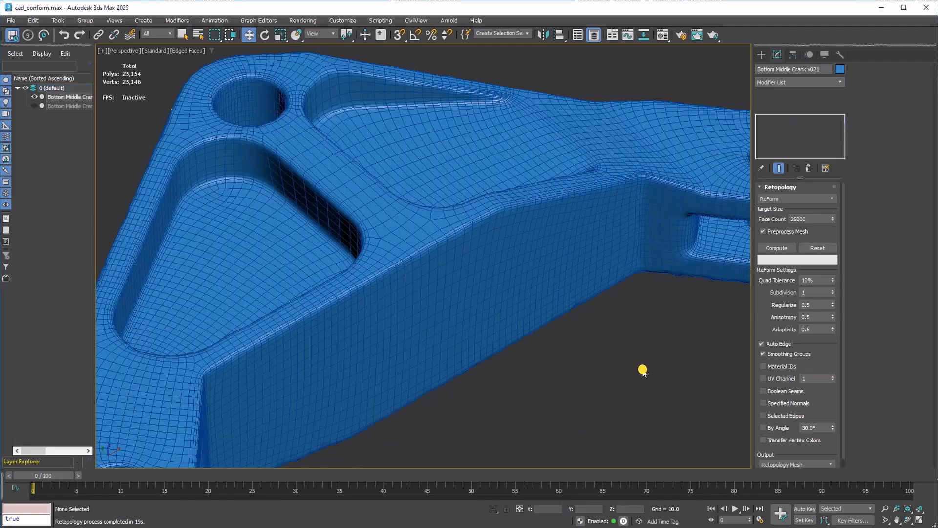
{"action": "scroll", "coordinate": [379, 283], "scroll_direction": "up", "scroll_amount": 5}
{"action": "mouse_move", "coordinate": [379, 283]}
{"action": "middle_mouse_down"}
{"action": "mouse_move", "coordinate": [569, 247]}
{"action": "mouse_move", "coordinate": [558, 281]}
{"action": "middle_mouse_up"}
{"action": "scroll", "coordinate": [440, 287], "scroll_direction": "up", "scroll_amount": 4}
{"action": "scroll", "coordinate": [439, 287], "scroll_direction": "down", "scroll_amount": 8}
{"action": "key", "text": "F4"}
{"action": "scroll", "coordinate": [560, 278], "scroll_direction": "down", "scroll_amount": 5}
{"action": "mouse_move", "coordinate": [518, 309]}
{"action": "middle_mouse_down", "text": "alt"}
{"action": "mouse_move", "coordinate": [547, 342]}
{"action": "mouse_move", "coordinate": [518, 290]}
{"action": "middle_mouse_up", "text": "alt"}
Step: Add a Conform modifier above the Retopology, using Shrink Wrap with Closest Point direction and Bottom Middle Crank v022 as the target
{"action": "left_click", "coordinate": [531, 266]}
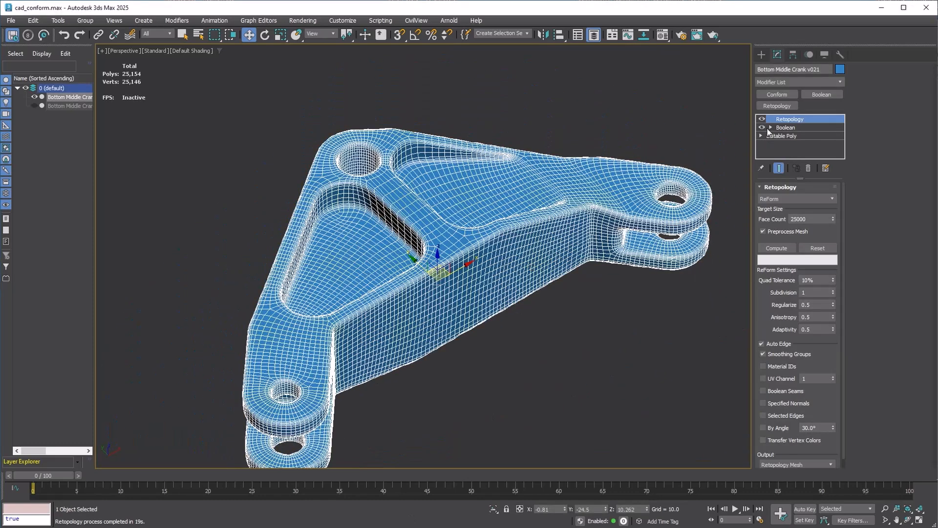
{"action": "left_click", "coordinate": [772, 95]}
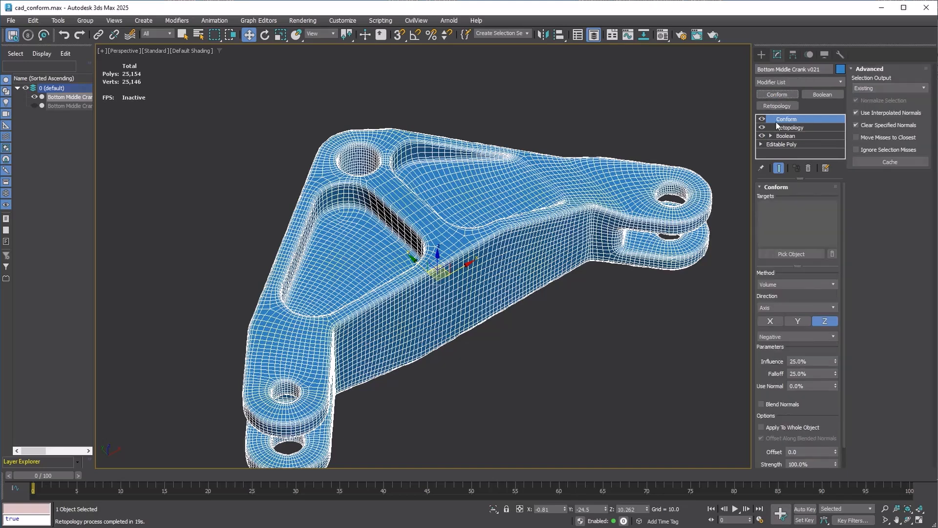
{"action": "left_click", "coordinate": [800, 288]}
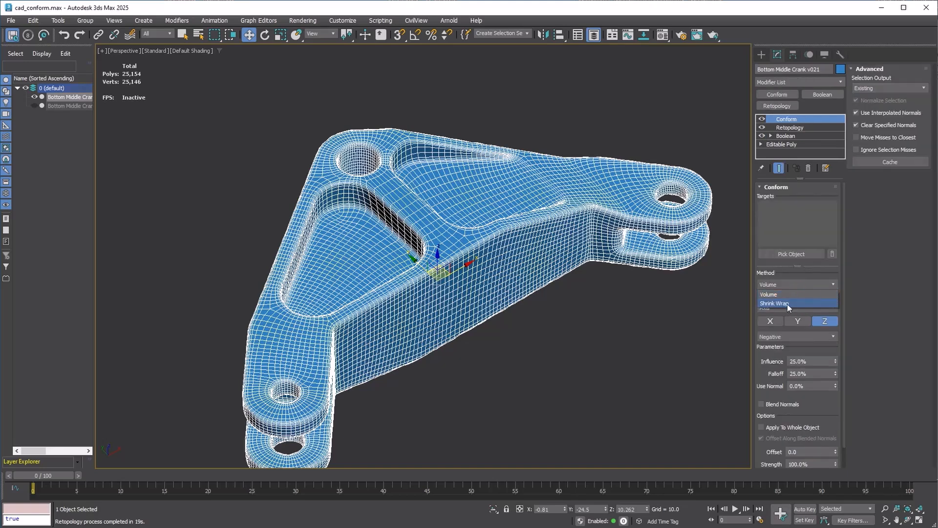
{"action": "left_click", "coordinate": [783, 303]}
{"action": "left_click", "coordinate": [787, 308]}
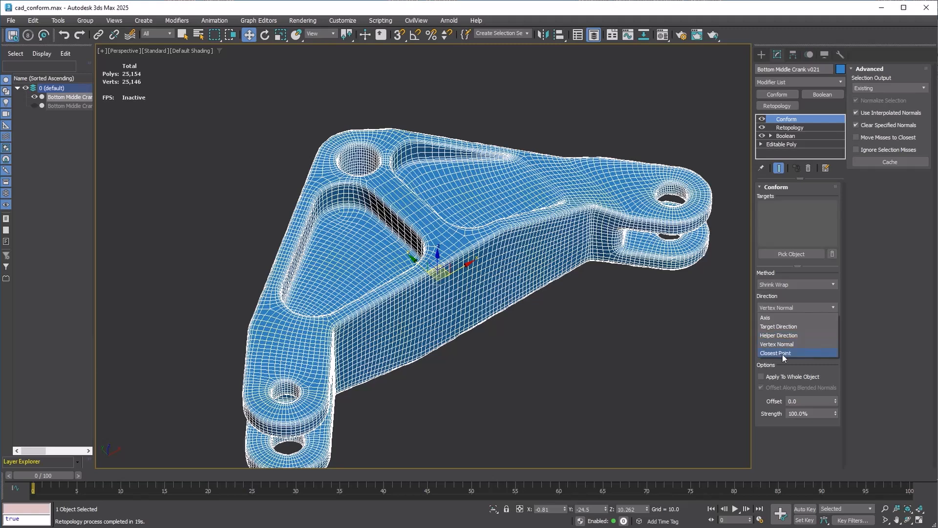
{"action": "left_click", "coordinate": [790, 353]}
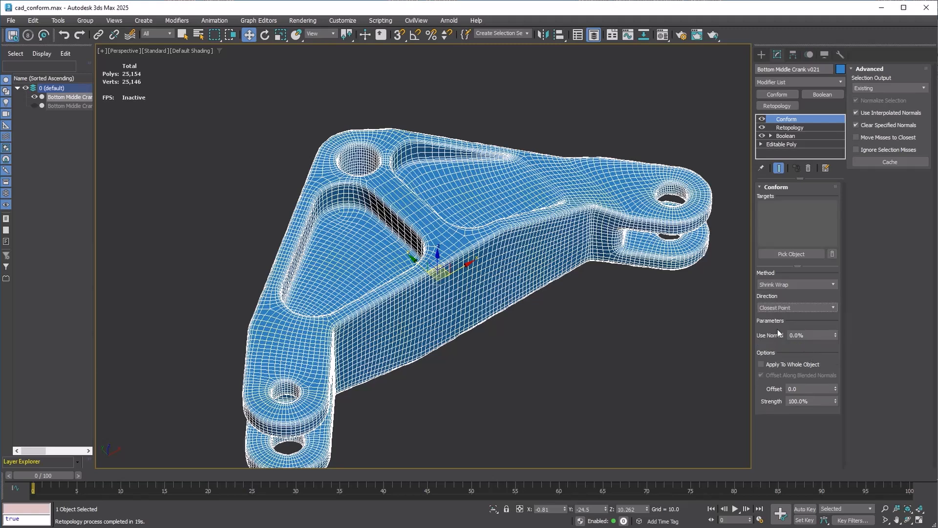
{"action": "left_click", "coordinate": [785, 253]}
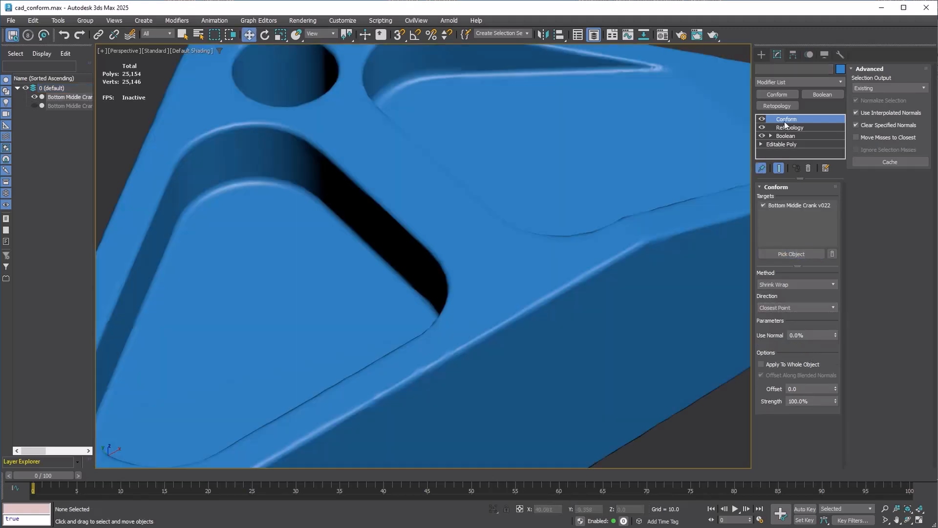
Step: Switch the Conform modifier off and on repeatedly to compare the sharpness of the crank's edges and slot rims
{"action": "left_click", "coordinate": [760, 120]}
{"action": "left_click", "coordinate": [761, 119]}
{"action": "left_click", "coordinate": [761, 120]}
{"action": "left_click", "coordinate": [761, 119]}
{"action": "left_click", "coordinate": [761, 120]}
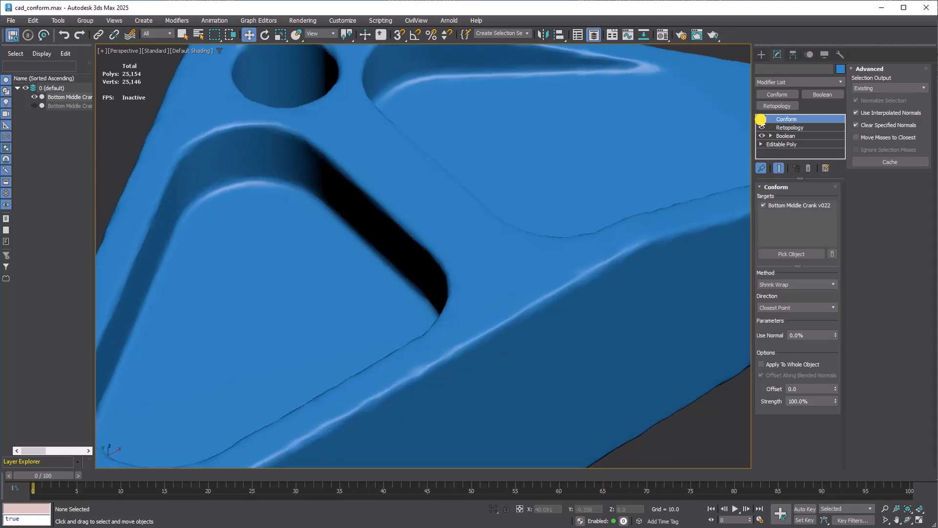
{"action": "left_click", "coordinate": [761, 120]}
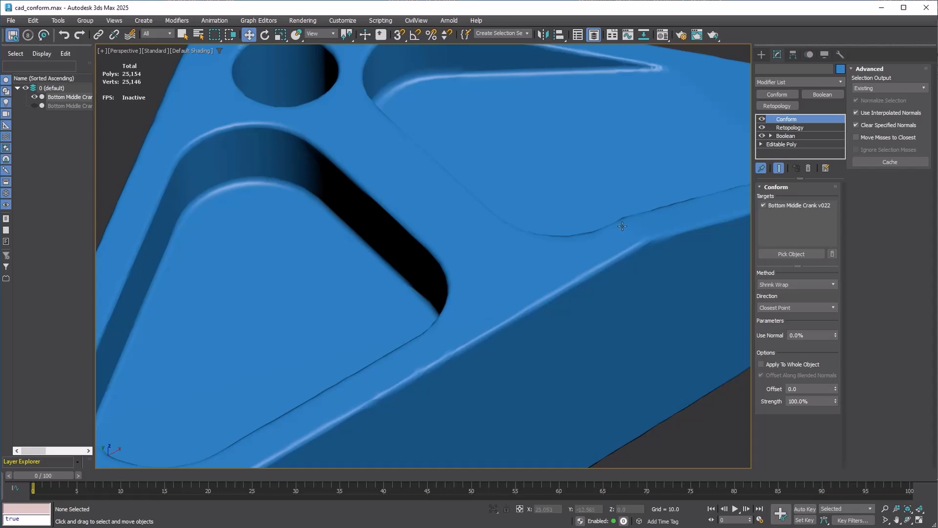
{"action": "left_click", "coordinate": [761, 120]}
{"action": "left_click", "coordinate": [761, 120]}
{"action": "left_click", "coordinate": [761, 120]}
{"action": "left_click", "coordinate": [761, 120]}
{"action": "left_click", "coordinate": [761, 120]}
{"action": "left_click", "coordinate": [761, 120]}
{"action": "left_click", "coordinate": [762, 119]}
{"action": "left_click", "coordinate": [761, 119]}
{"action": "left_click", "coordinate": [761, 120]}
{"action": "left_click", "coordinate": [761, 119]}
{"action": "left_click", "coordinate": [761, 120]}
{"action": "left_click", "coordinate": [761, 120]}
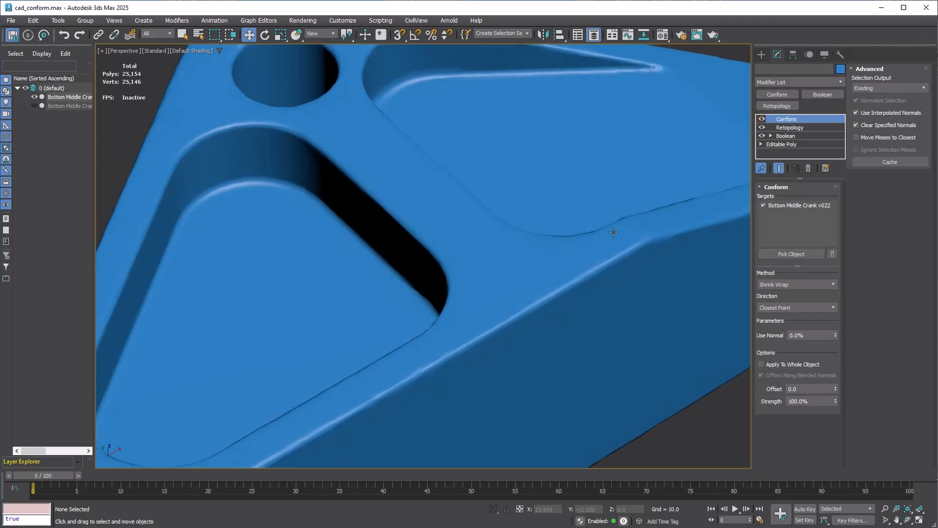